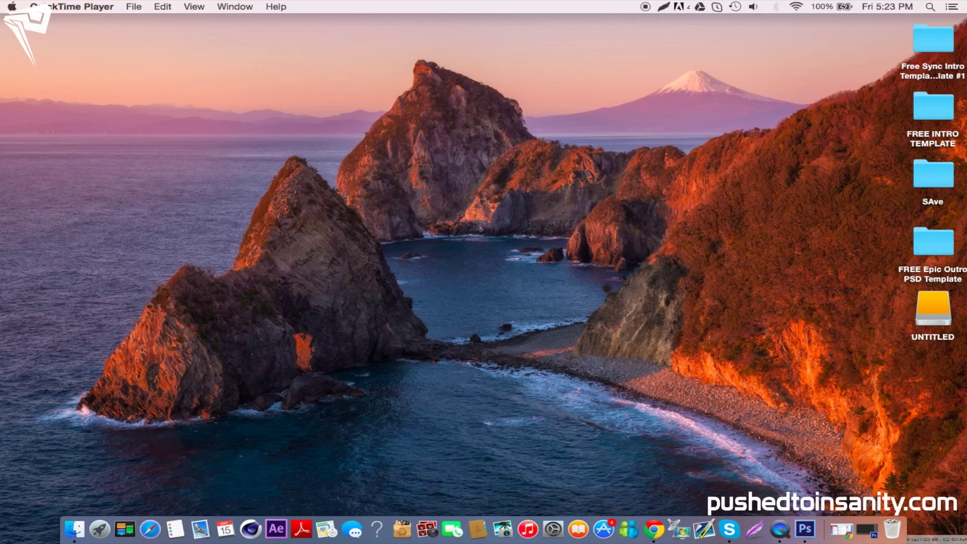
Step: Install the Lato Black font from the template's FONT folder
{"action": "double_click", "coordinate": [919, 256]}
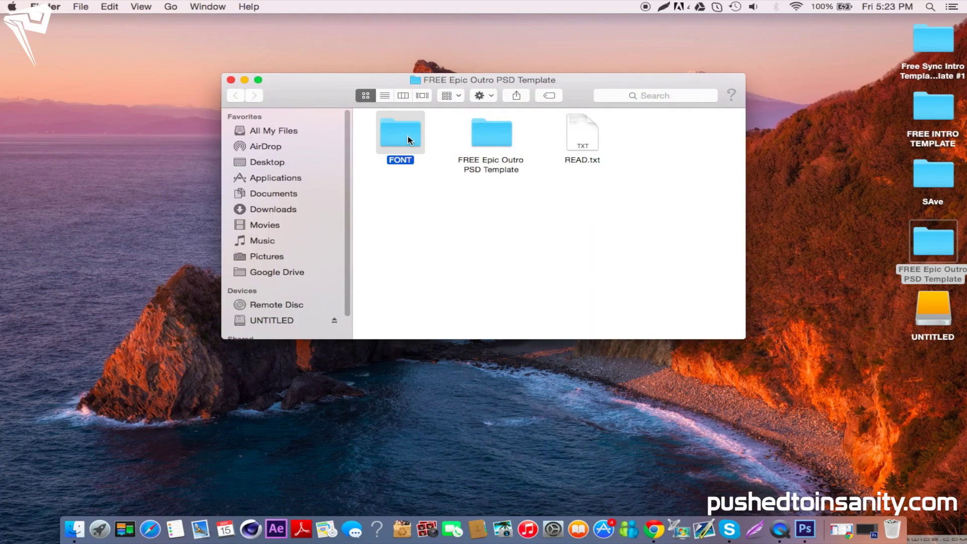
{"action": "double_click", "coordinate": [408, 140]}
{"action": "double_click", "coordinate": [405, 136]}
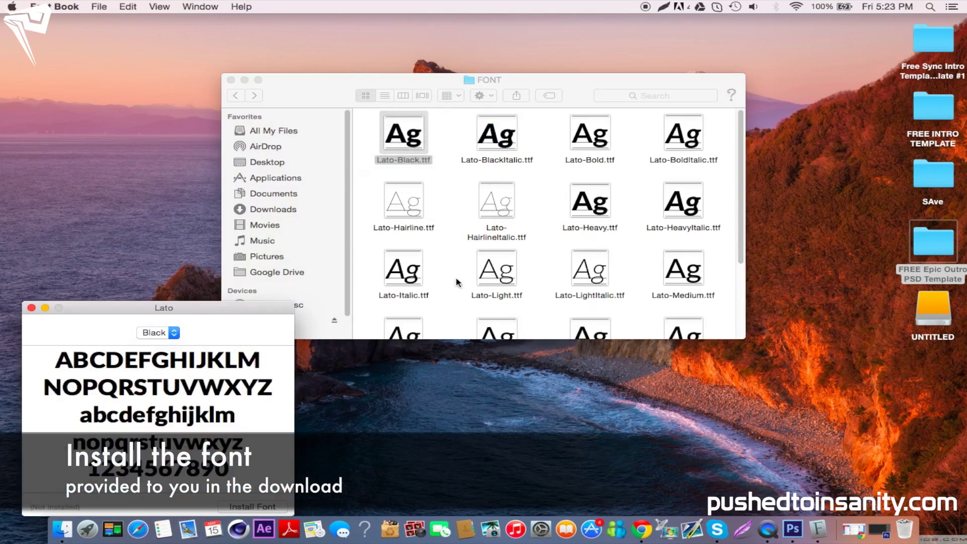
{"action": "left_click", "coordinate": [256, 511]}
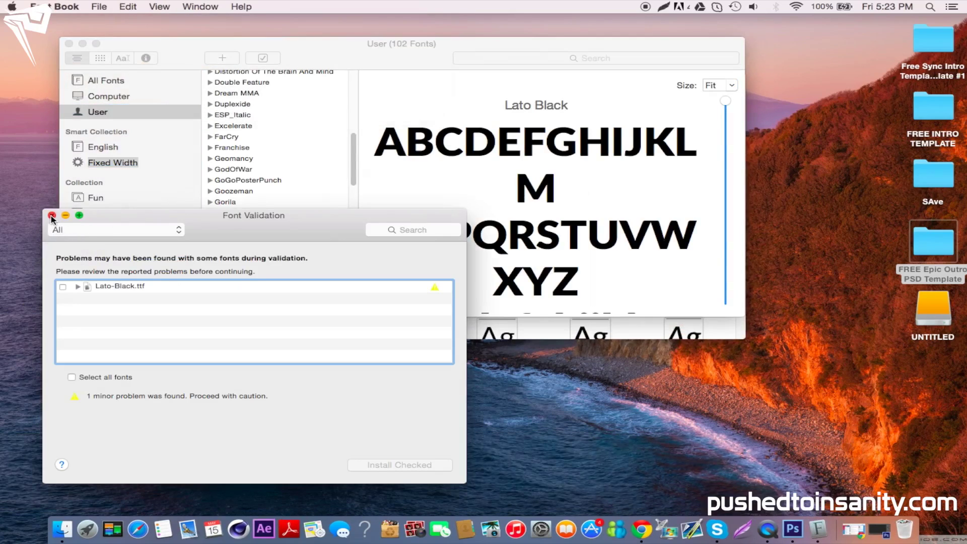
{"action": "left_click", "coordinate": [52, 215]}
{"action": "left_click", "coordinate": [69, 43]}
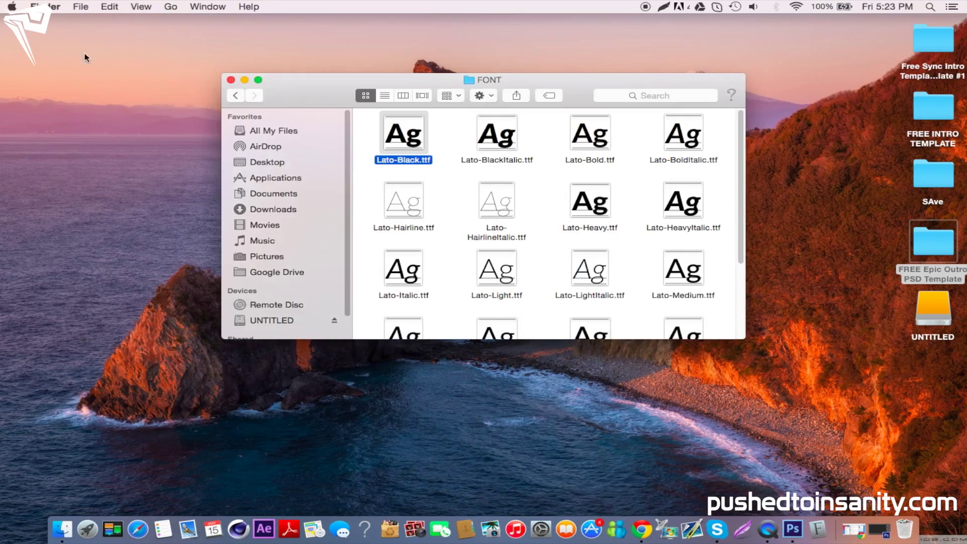
{"action": "left_click", "coordinate": [458, 176]}
Step: Open the inner template folder and Quick Look the finished Preview.png image
{"action": "left_click", "coordinate": [234, 96]}
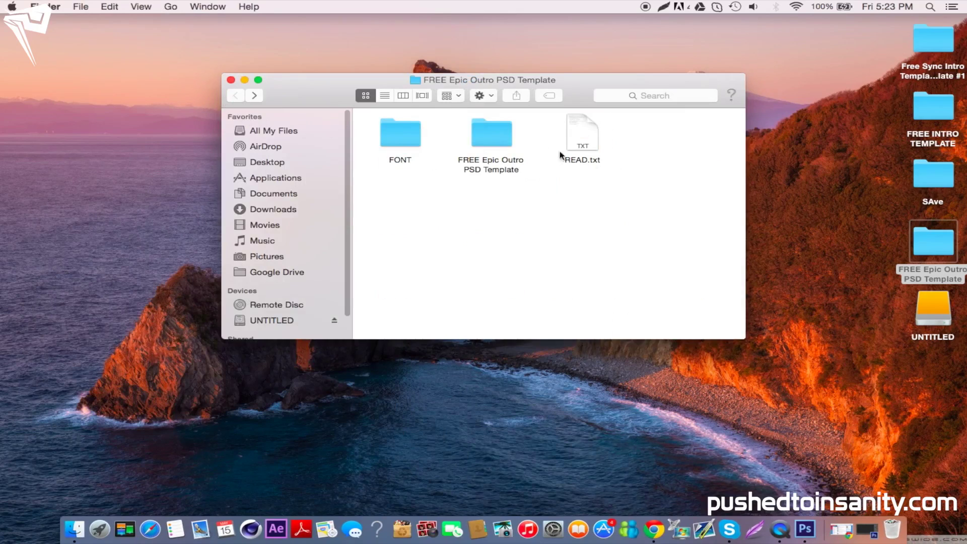
{"action": "double_click", "coordinate": [481, 134]}
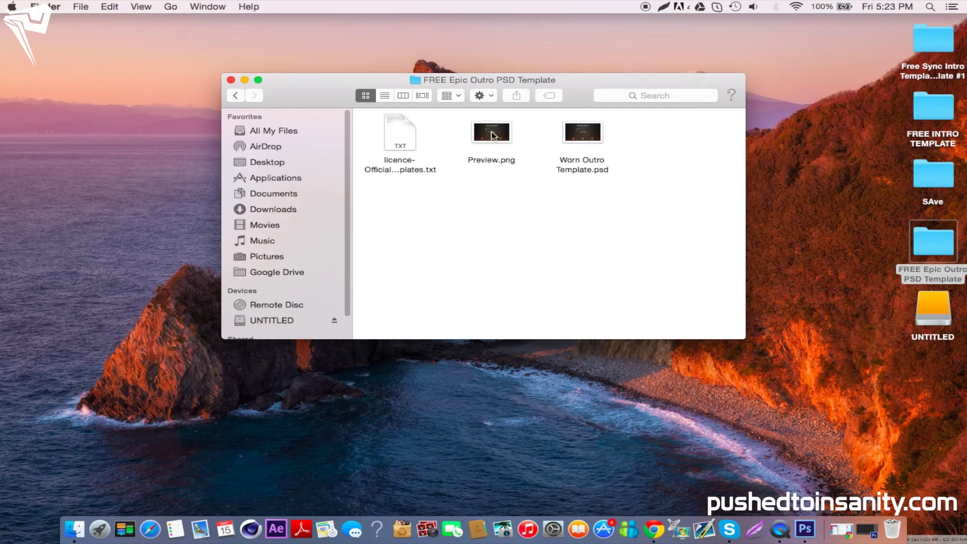
{"action": "left_click", "coordinate": [492, 133]}
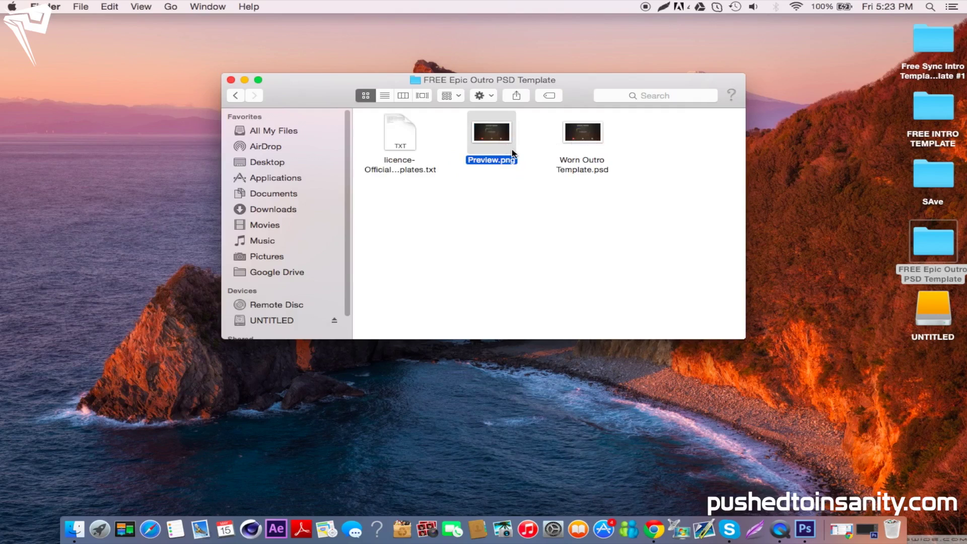
{"action": "key", "text": "space"}
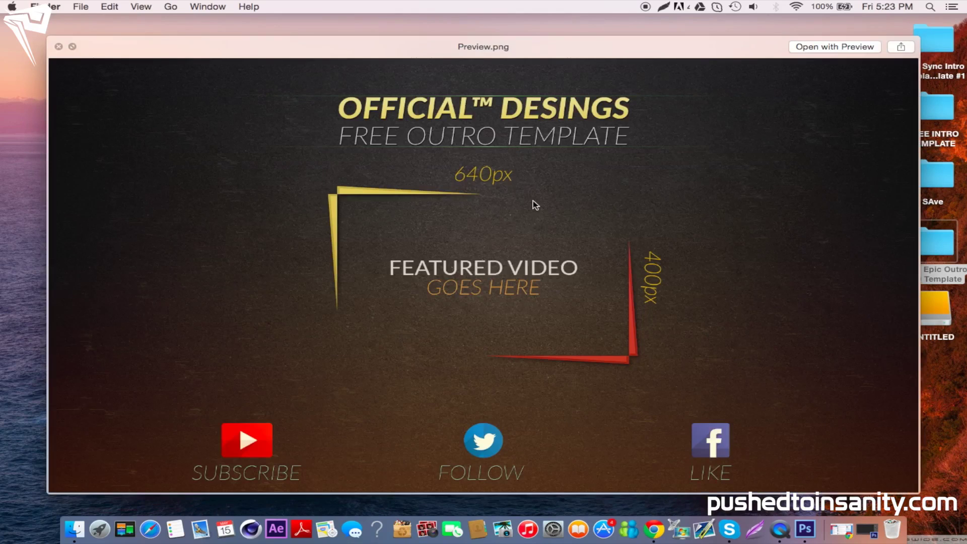
{"action": "key", "text": "space"}
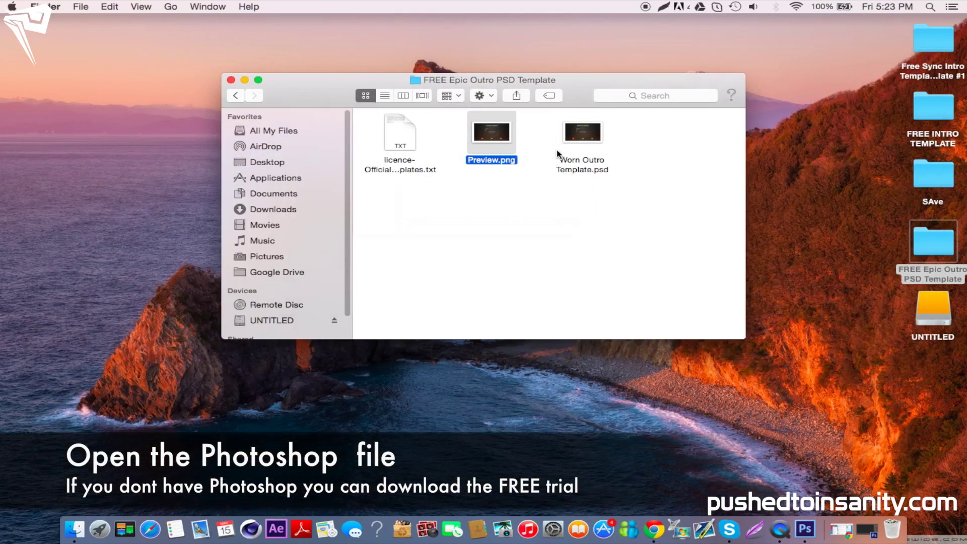
Step: Open Worn Outro Template.psd and let Myriad Pro substitute for its missing Lato fonts
{"action": "left_click", "coordinate": [575, 145]}
{"action": "double_click", "coordinate": [575, 146]}
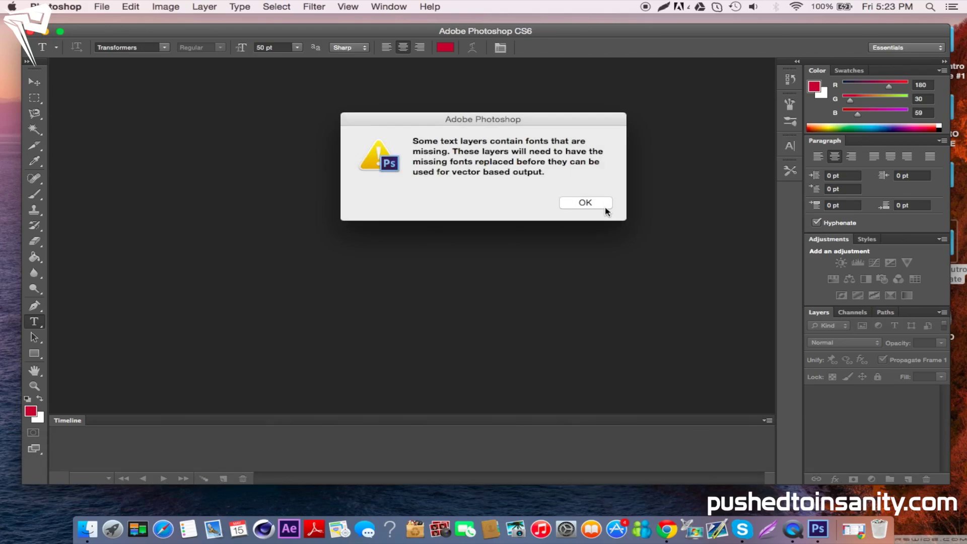
{"action": "left_click", "coordinate": [599, 207]}
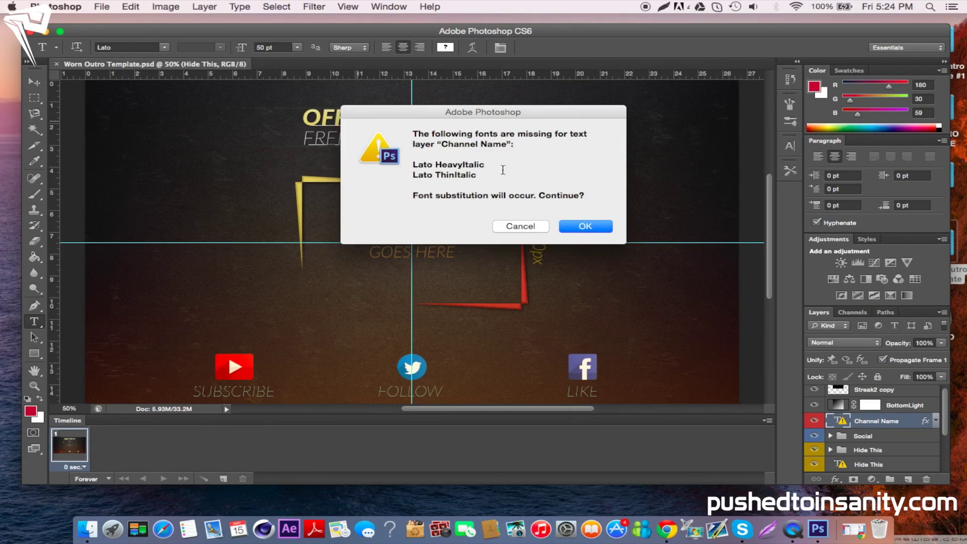
{"action": "left_click", "coordinate": [597, 227]}
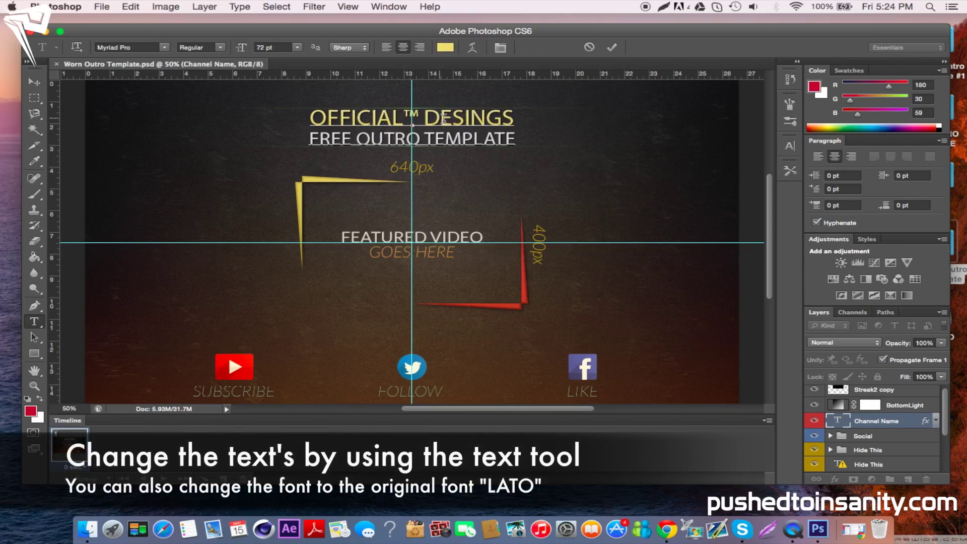
Step: Replace the OFFICIAL™ DESINGS headline with PUSHEDTOINSANITY
{"action": "triple_click", "coordinate": [452, 121]}
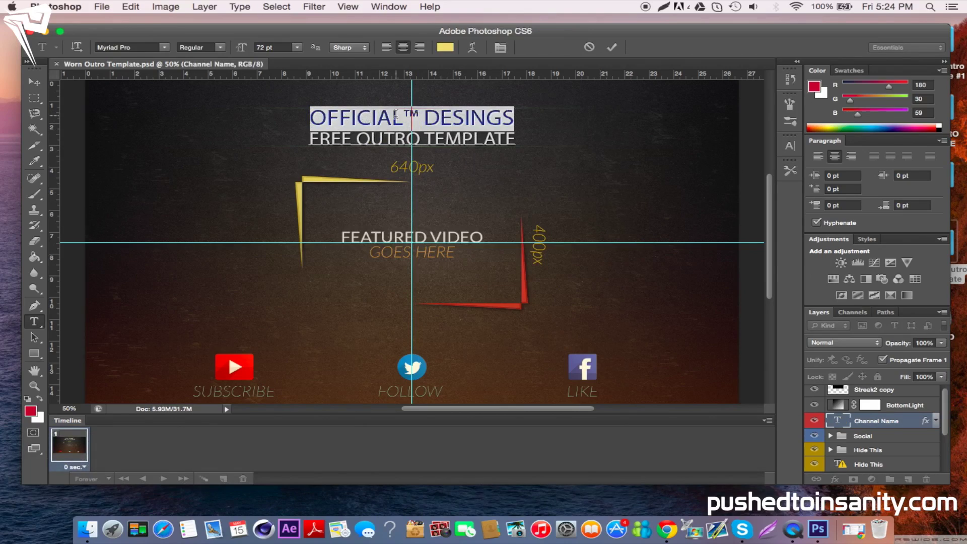
{"action": "type", "text": "PUSHEDTOI"}
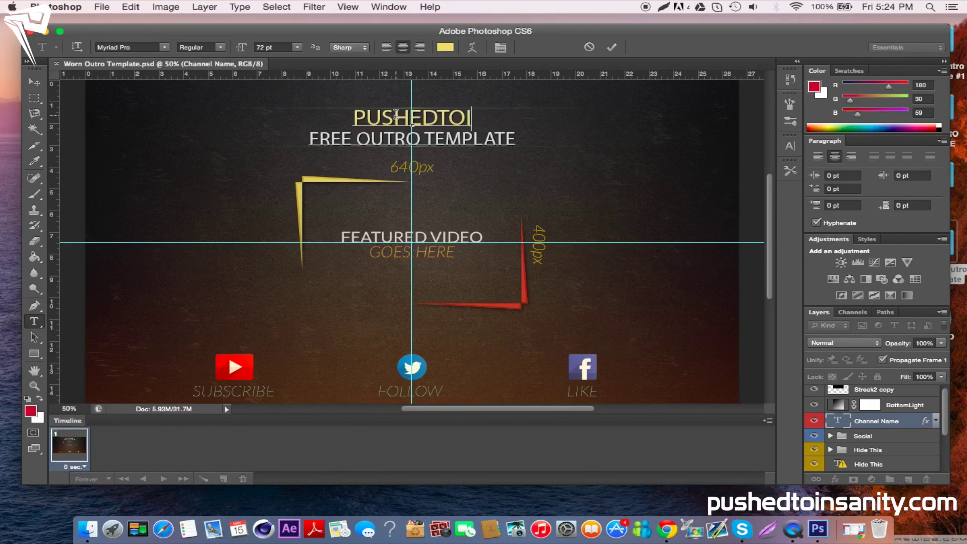
{"action": "type", "text": "NSANITY"}
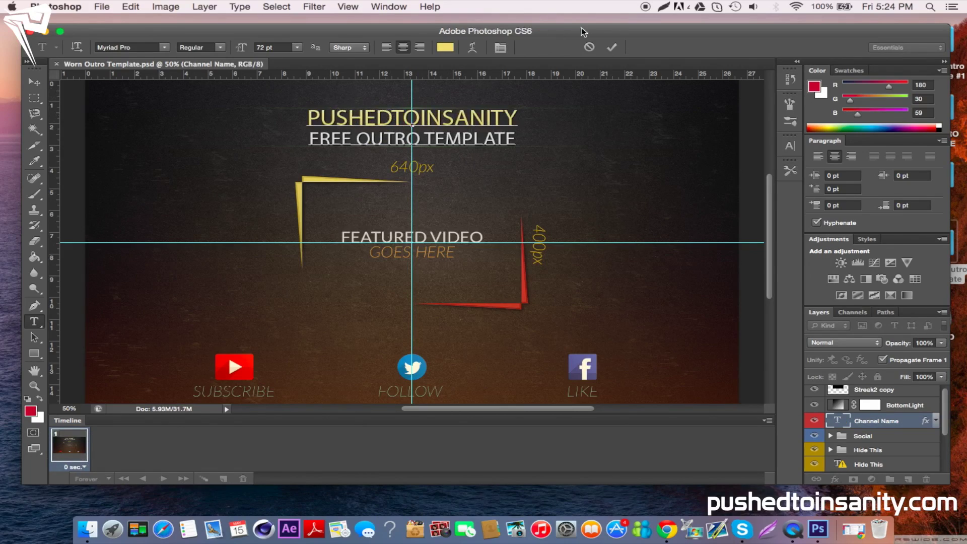
{"action": "key", "text": "super+a"}
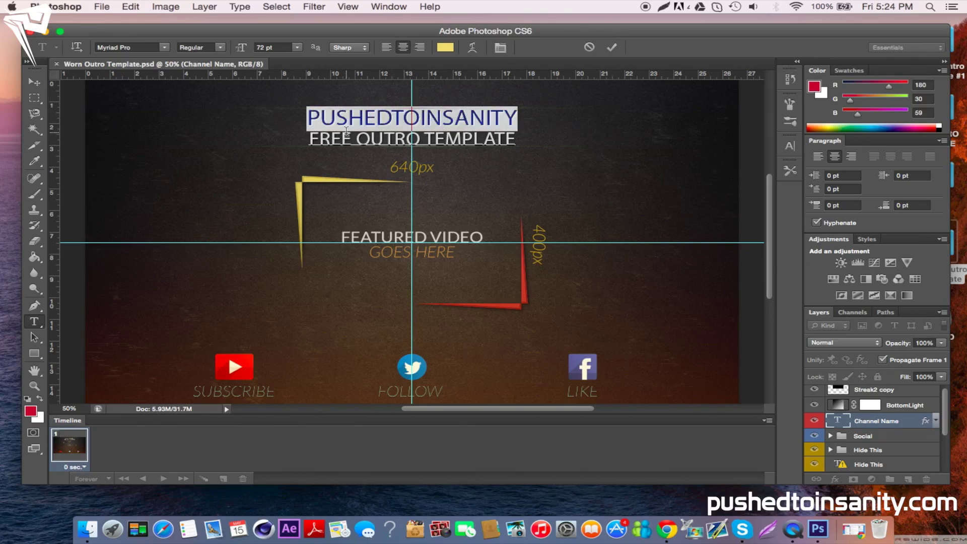
Step: Replace the FREE OUTRO TEMPLATE subtitle with INTRO MACHINE and select both title lines
{"action": "double_click", "coordinate": [347, 135]}
{"action": "triple_click", "coordinate": [390, 140]}
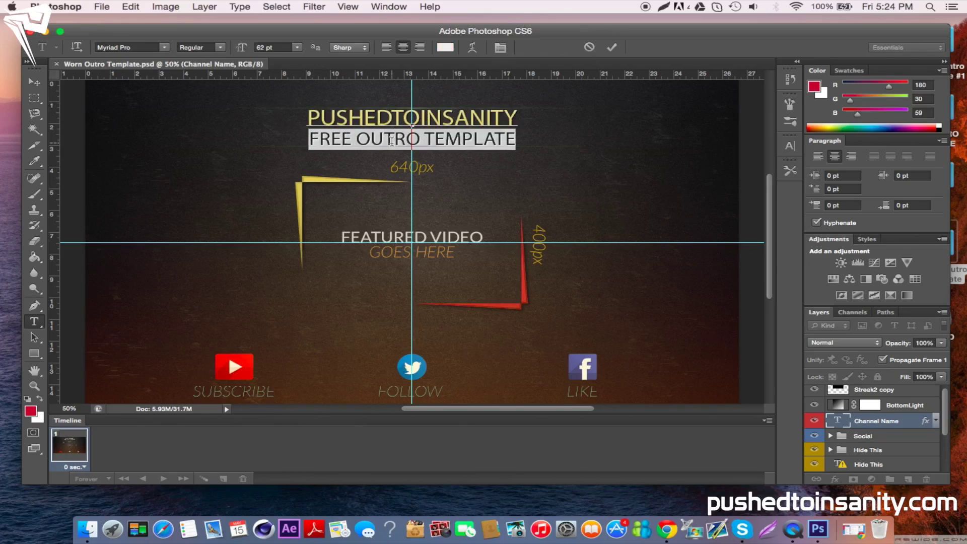
{"action": "type", "text": "INTR"}
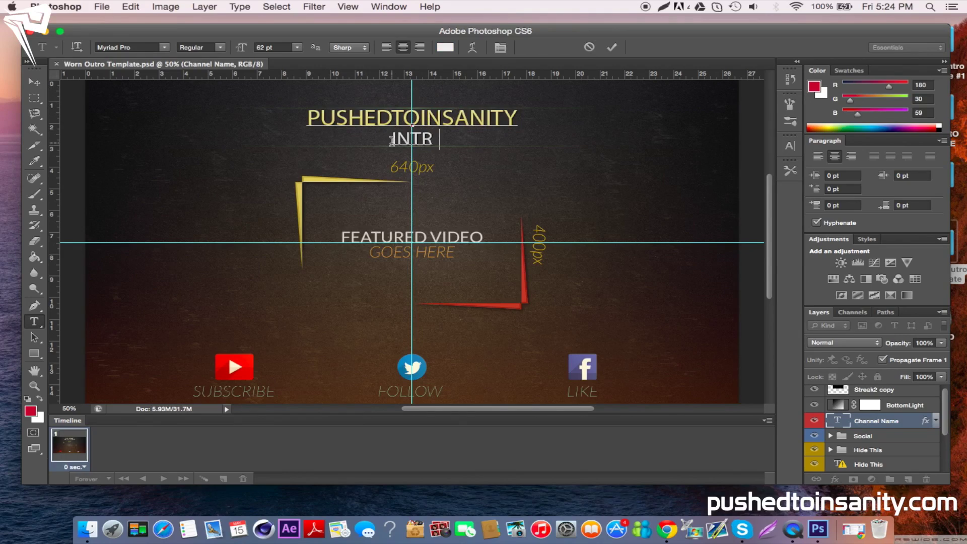
{"action": "type", "text": "O MACHINE"}
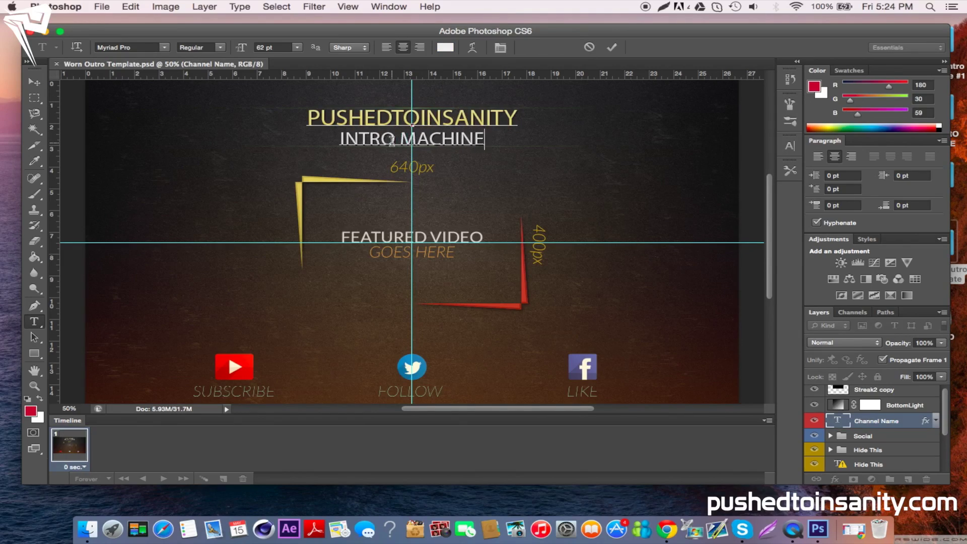
{"action": "double_click", "coordinate": [391, 140]}
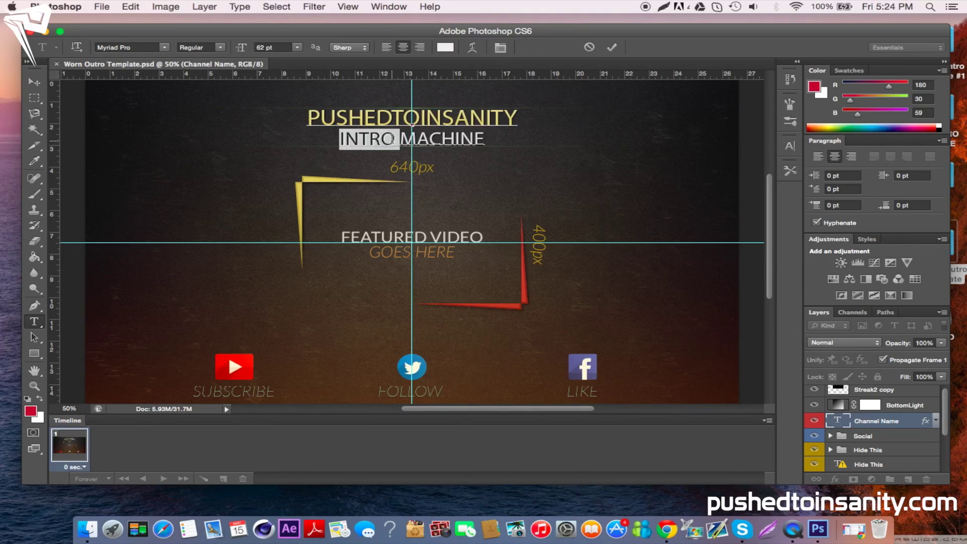
{"action": "triple_click", "coordinate": [426, 140]}
{"action": "key", "text": "super+a"}
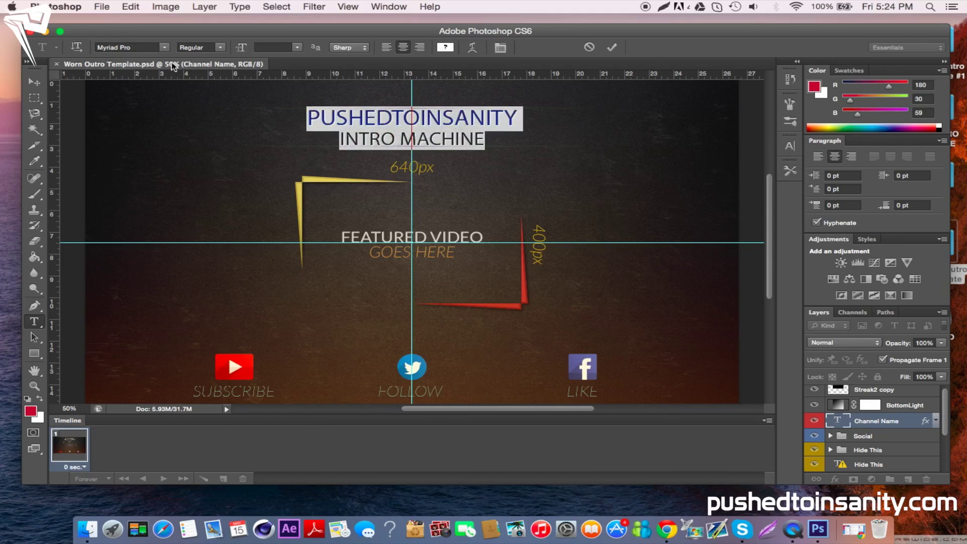
Step: Set the PUSHEDTOINSANITY and INTRO MACHINE lines in Lato and commit the edit
{"action": "left_click", "coordinate": [165, 48]}
{"action": "scroll", "coordinate": [166, 76], "scroll_direction": "down", "scroll_amount": 10}
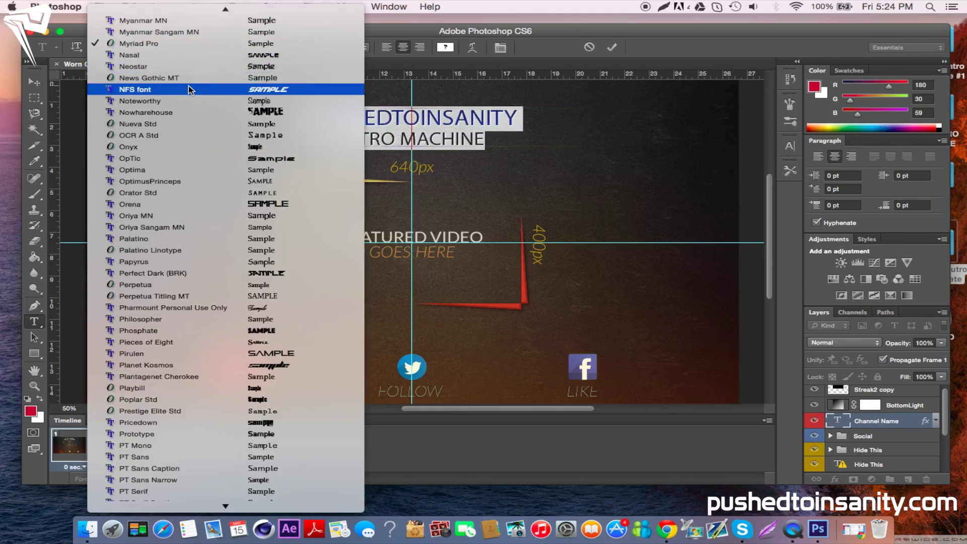
{"action": "scroll", "coordinate": [191, 110], "scroll_direction": "down", "scroll_amount": 15}
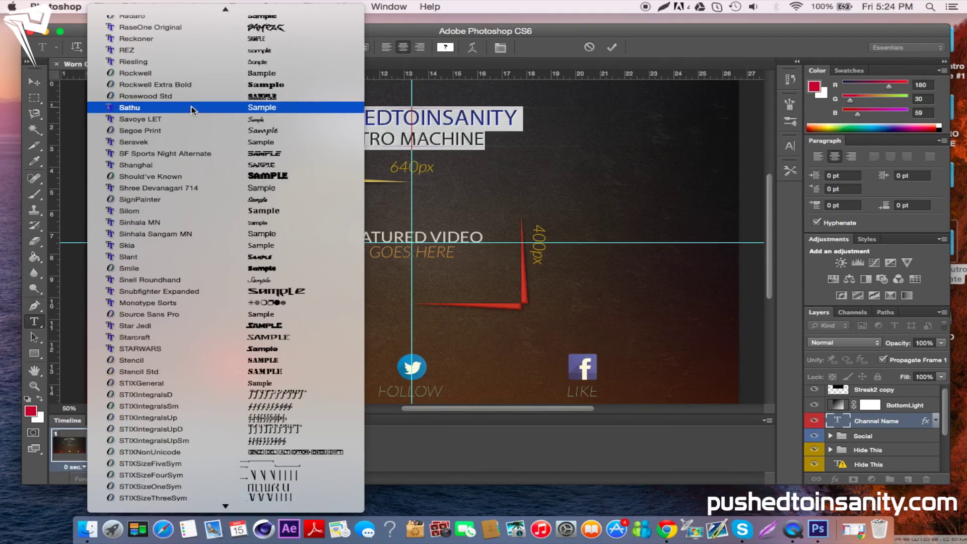
{"action": "scroll", "coordinate": [191, 109], "scroll_direction": "up", "scroll_amount": 20}
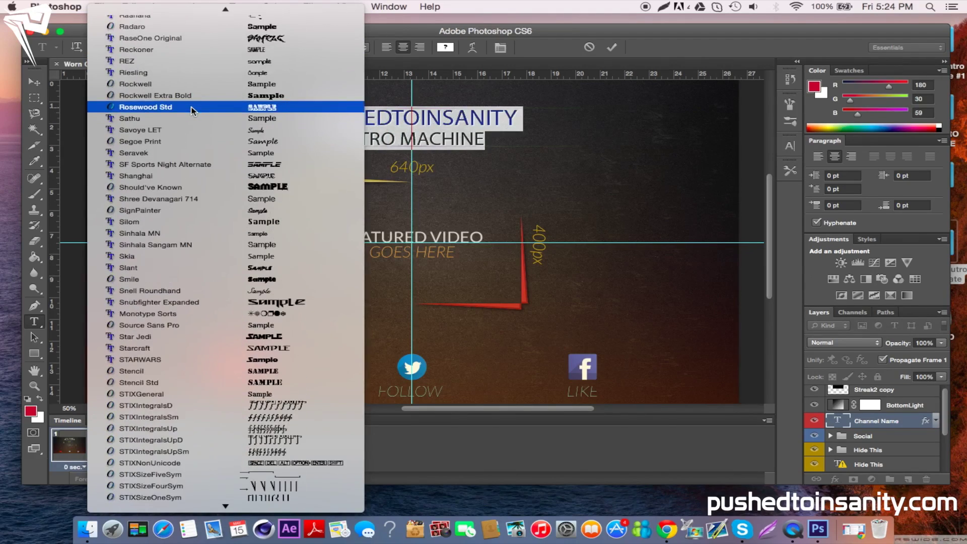
{"action": "scroll", "coordinate": [193, 111], "scroll_direction": "up", "scroll_amount": 5}
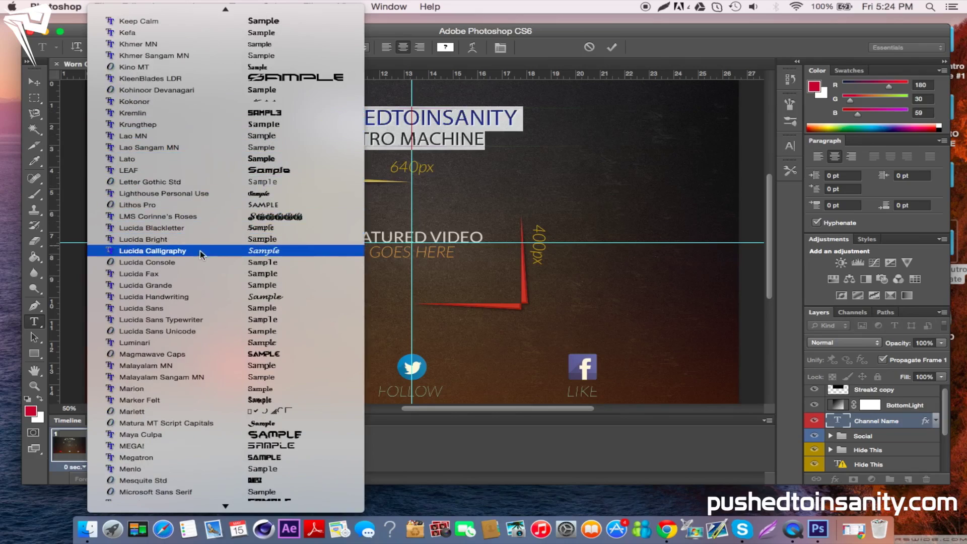
{"action": "left_click", "coordinate": [192, 158]}
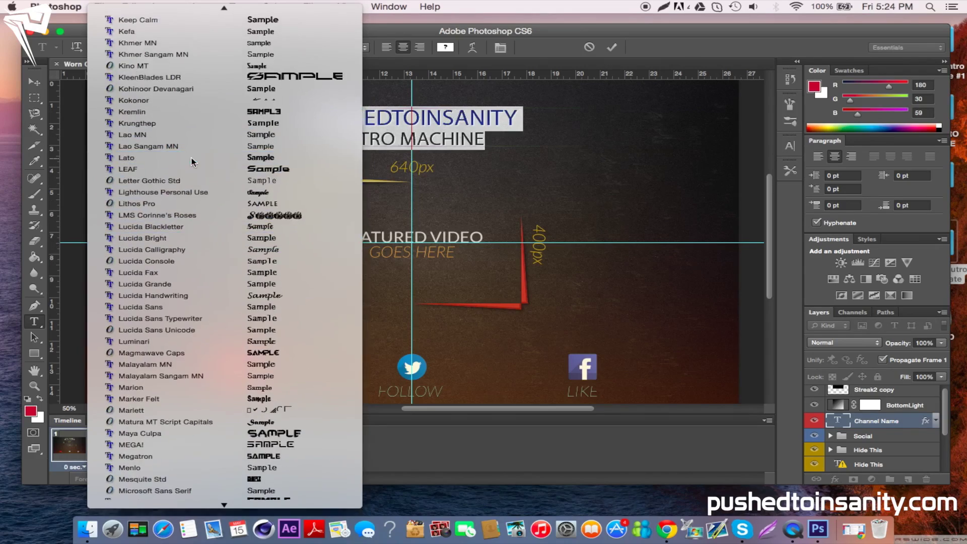
{"action": "left_click", "coordinate": [387, 118]}
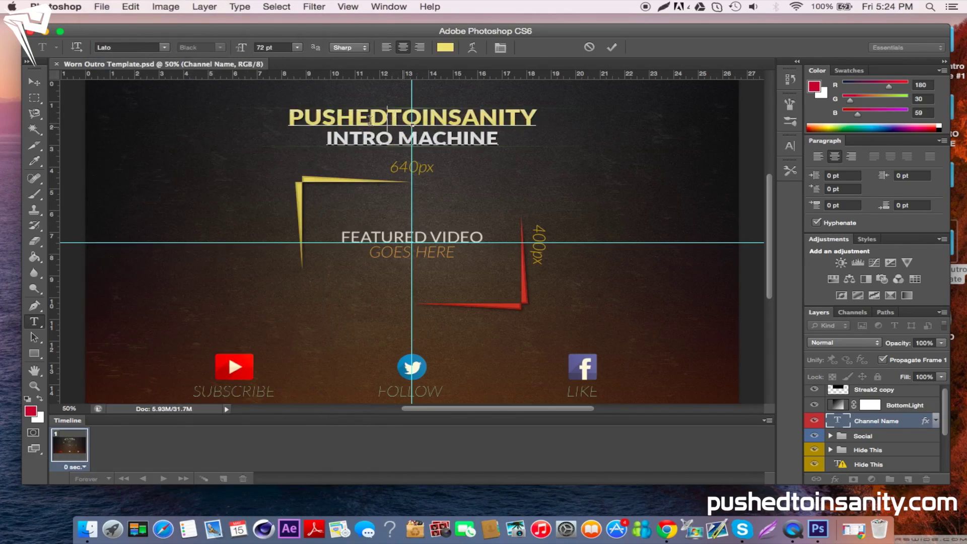
{"action": "left_click", "coordinate": [611, 47]}
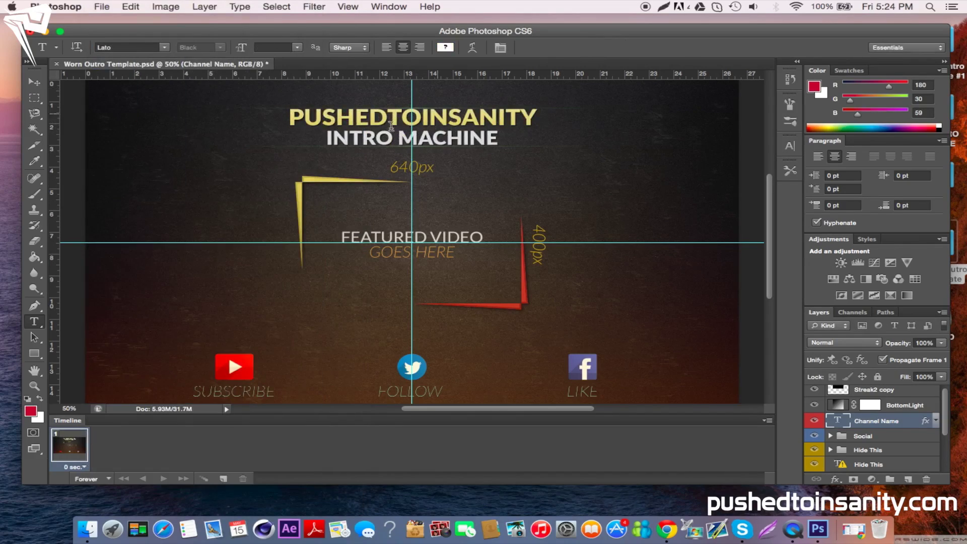
Step: Select both lines of the FEATURED VIDEO / GOES HERE placeholder and delete them
{"action": "left_click", "coordinate": [407, 237]}
{"action": "left_click", "coordinate": [602, 228]}
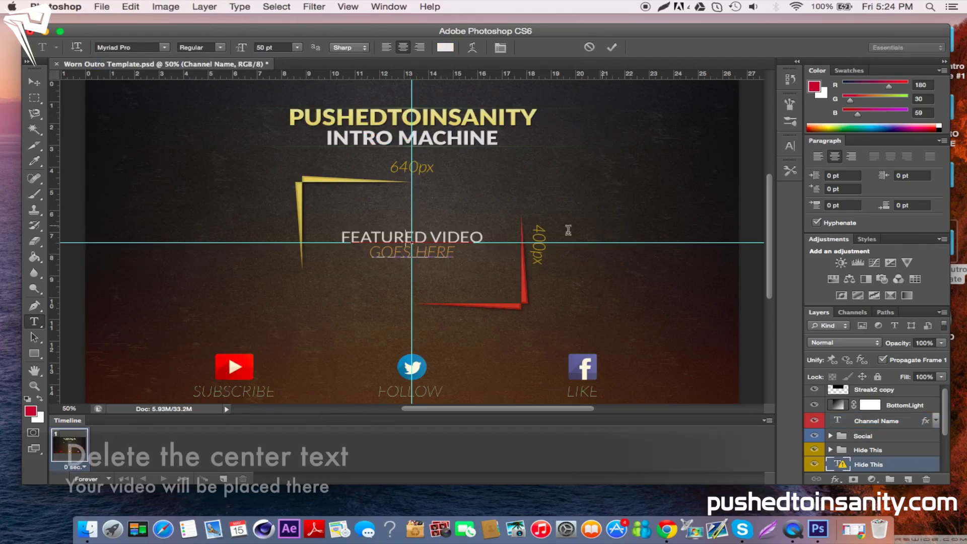
{"action": "triple_click", "coordinate": [441, 247]}
{"action": "left_click_drag", "start_coordinate": [441, 245], "coordinate": [440, 237]}
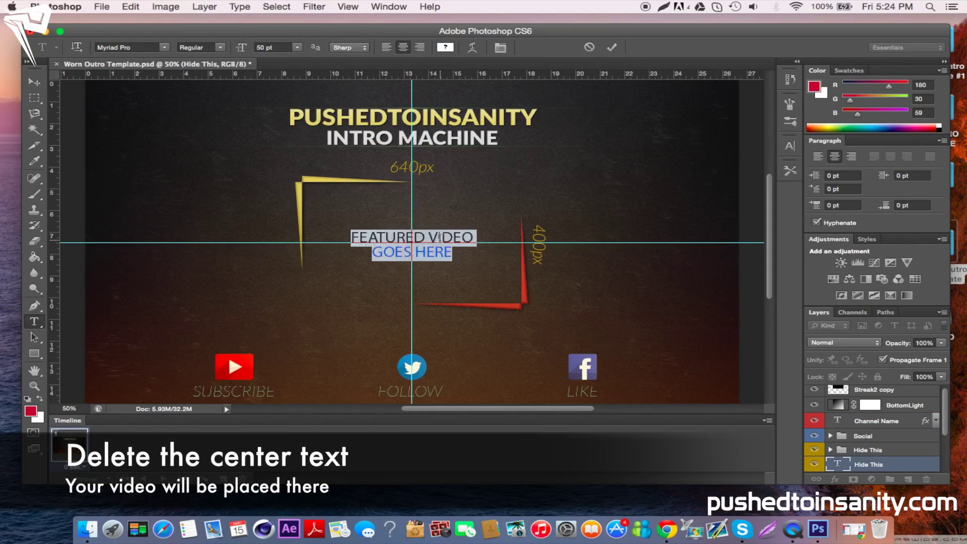
{"action": "key", "text": "BackSpace"}
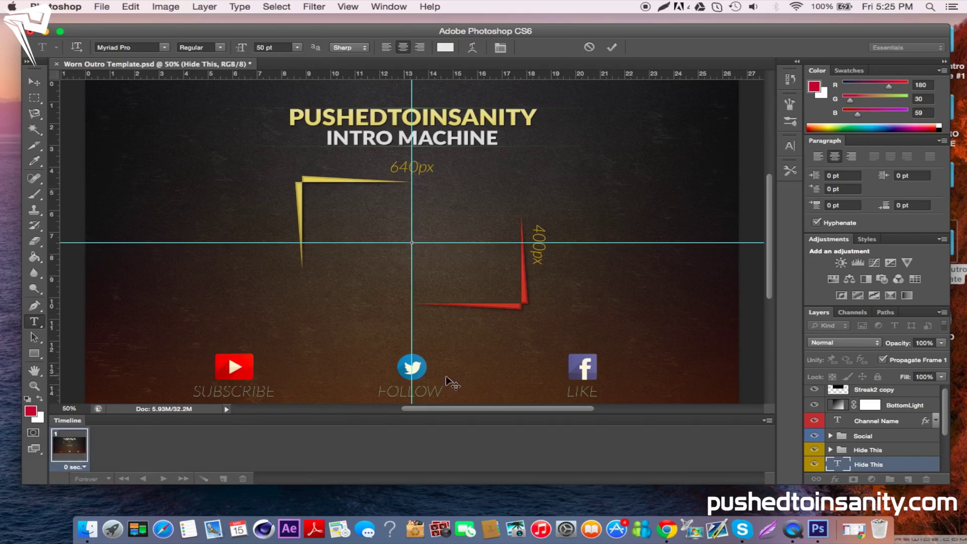
{"action": "left_click", "coordinate": [612, 48]}
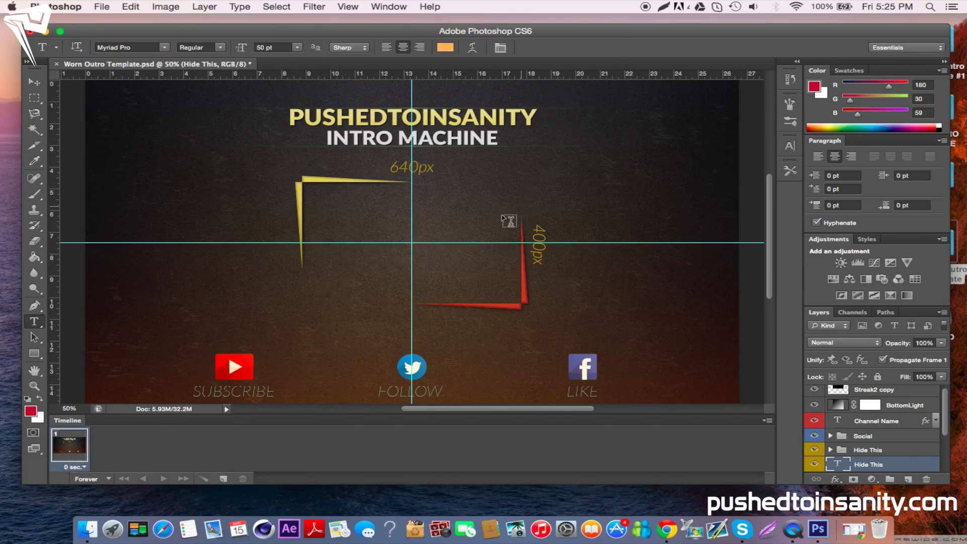
{"action": "scroll", "coordinate": [468, 303], "scroll_direction": "down", "scroll_amount": 1}
{"action": "left_click", "coordinate": [409, 371]}
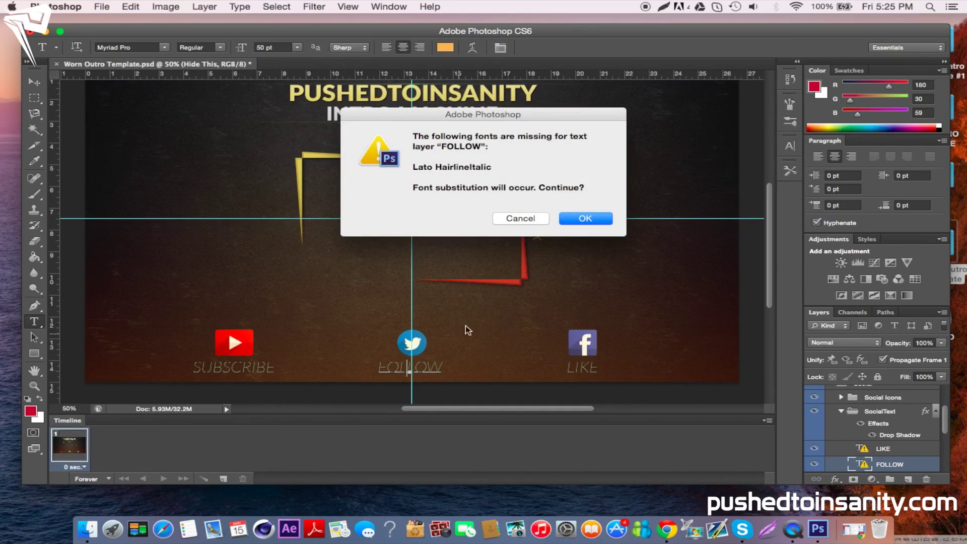
{"action": "left_click", "coordinate": [584, 219]}
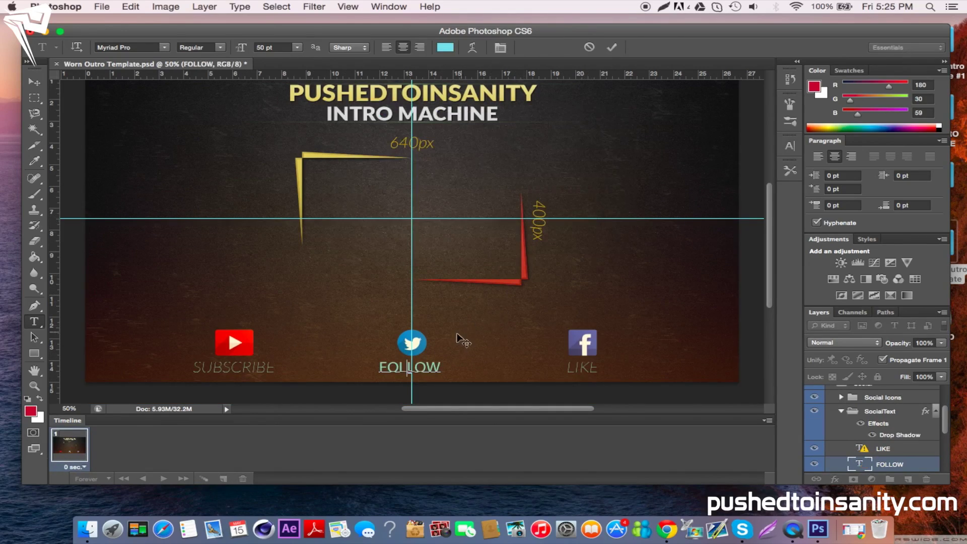
{"action": "double_click", "coordinate": [426, 368]}
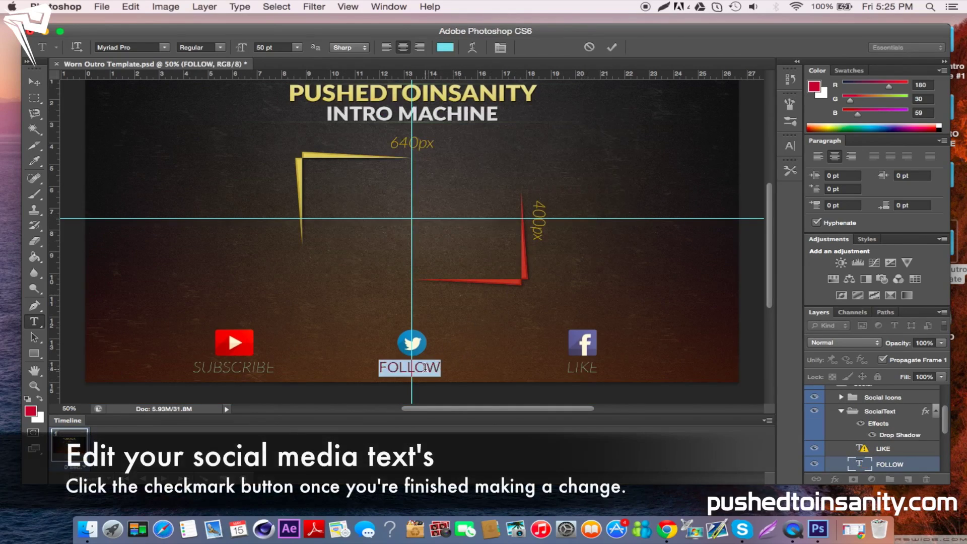
{"action": "type", "text": "@Intro"}
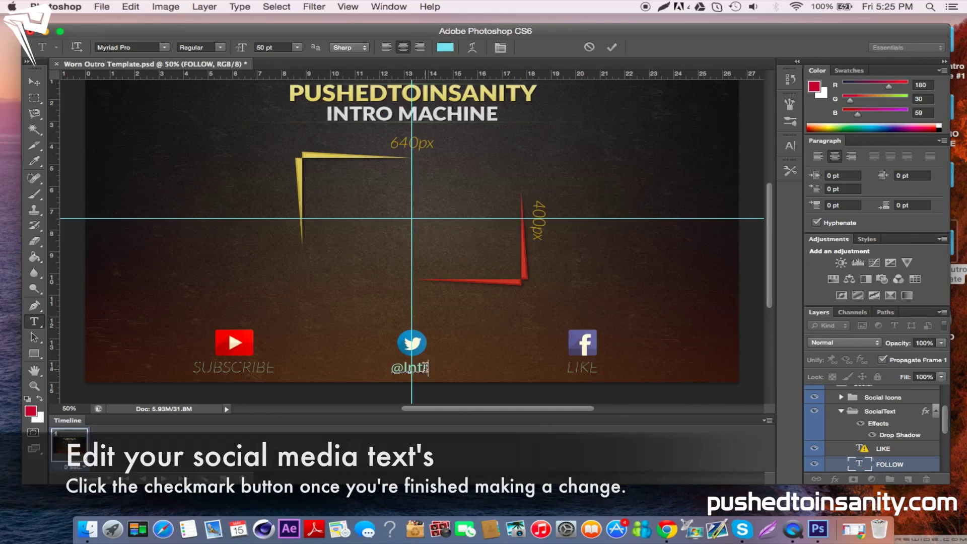
{"action": "key", "text": "BackSpace"}
{"action": "key", "text": "BackSpace"}
{"action": "key", "text": "BackSpace"}
{"action": "key", "text": "BackSpace"}
{"action": "key", "text": "BackSpace"}
{"action": "type", "text": "INTRO"}
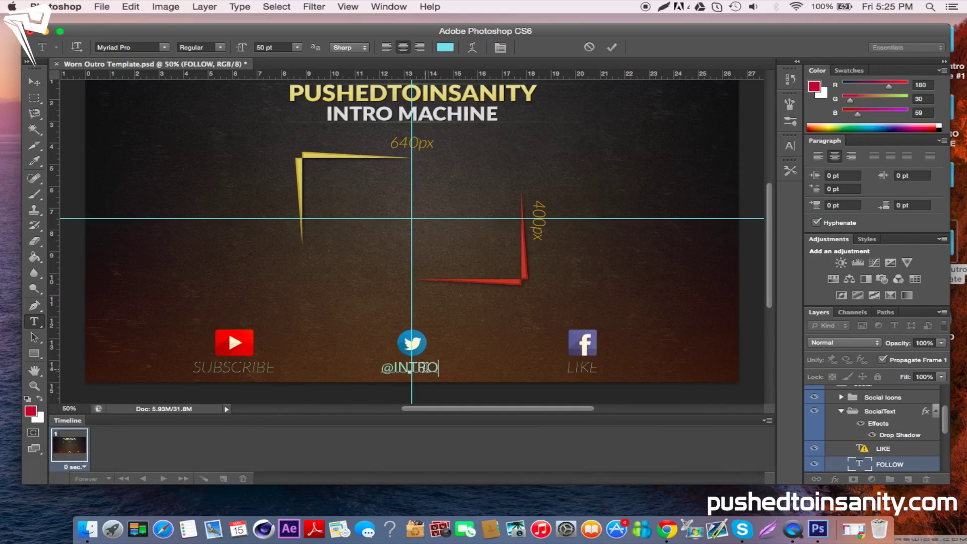
{"action": "type", "text": "MAC HINE"}
{"action": "key", "text": "super+a"}
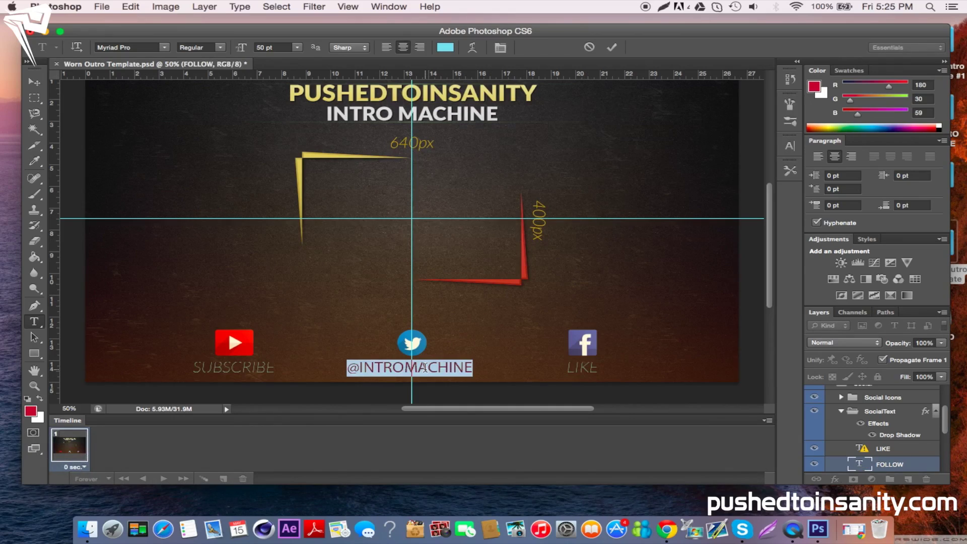
{"action": "left_click", "coordinate": [162, 48]}
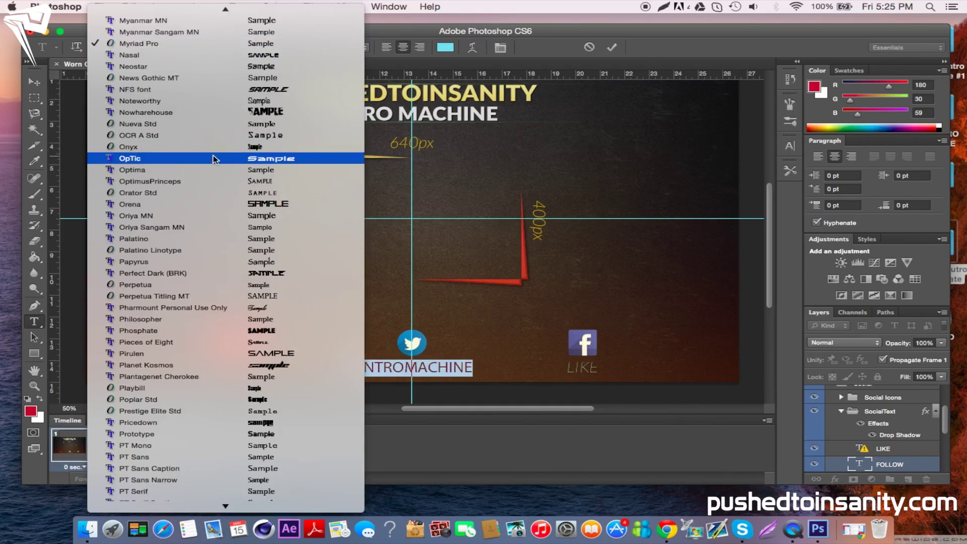
{"action": "scroll", "coordinate": [207, 218], "scroll_direction": "down", "scroll_amount": 1}
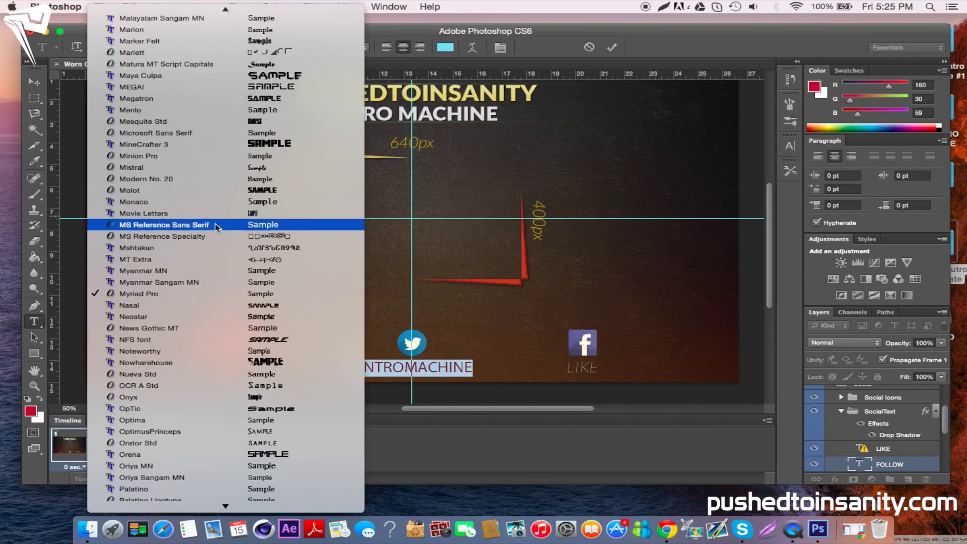
{"action": "scroll", "coordinate": [209, 246], "scroll_direction": "up", "scroll_amount": 10}
{"action": "scroll", "coordinate": [209, 246], "scroll_direction": "down", "scroll_amount": 2}
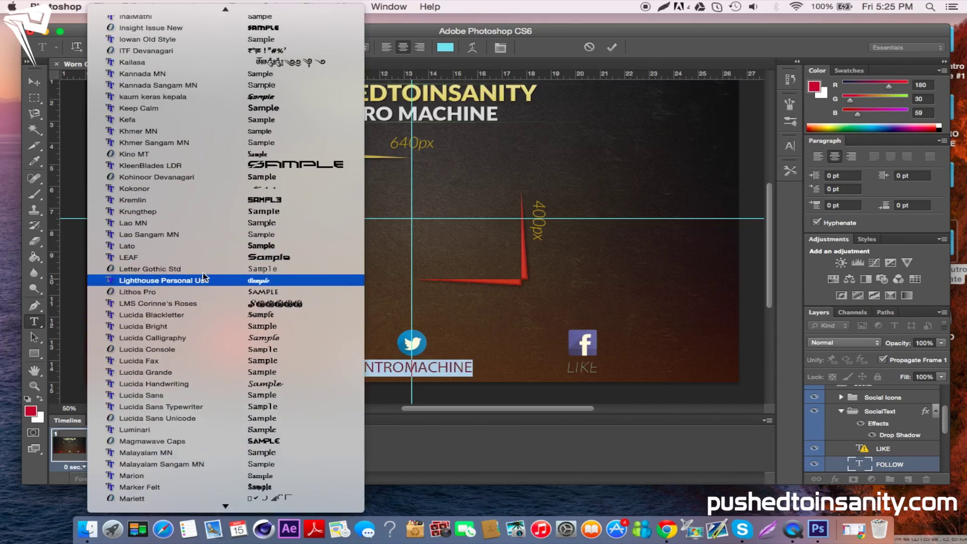
{"action": "left_click", "coordinate": [207, 247]}
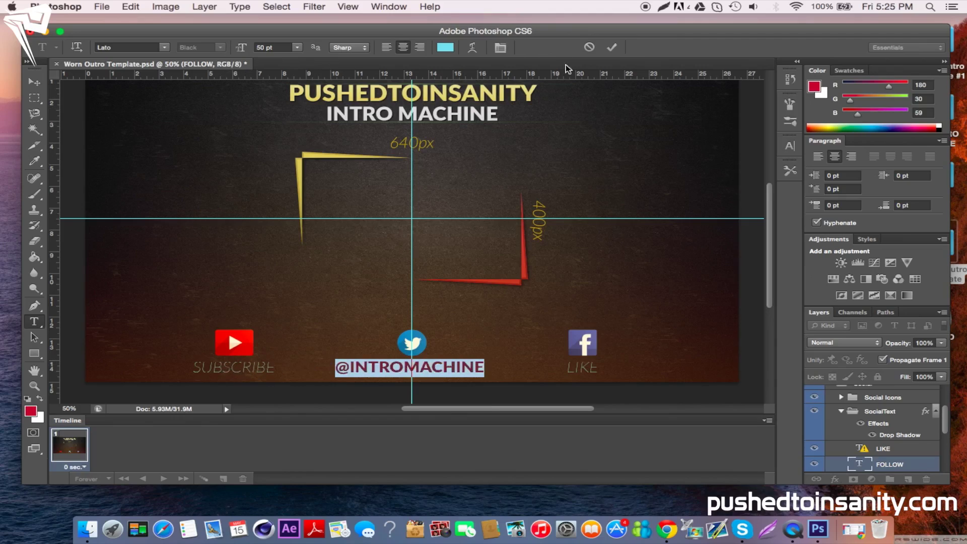
{"action": "left_click", "coordinate": [611, 47]}
{"action": "double_click", "coordinate": [438, 354]}
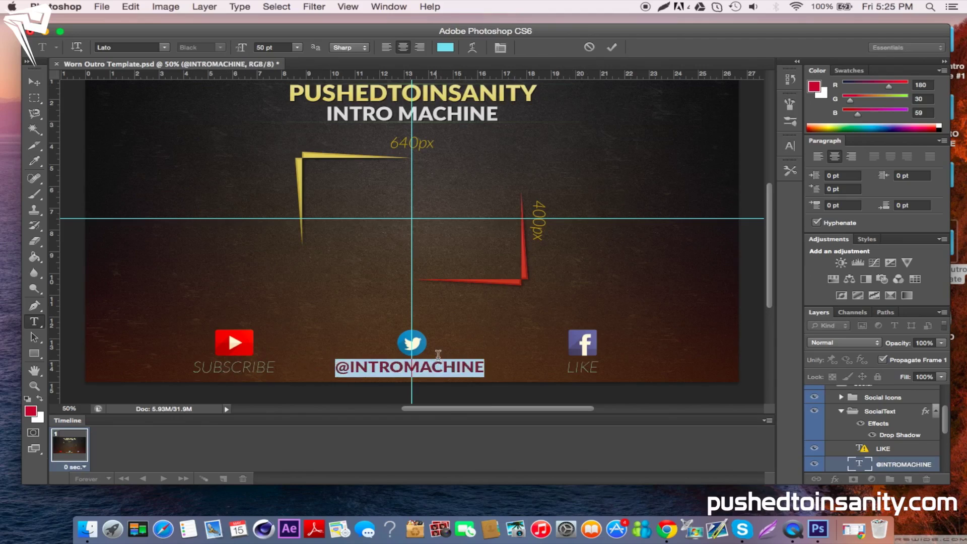
{"action": "left_click_drag", "start_coordinate": [246, 51], "coordinate": [242, 52]}
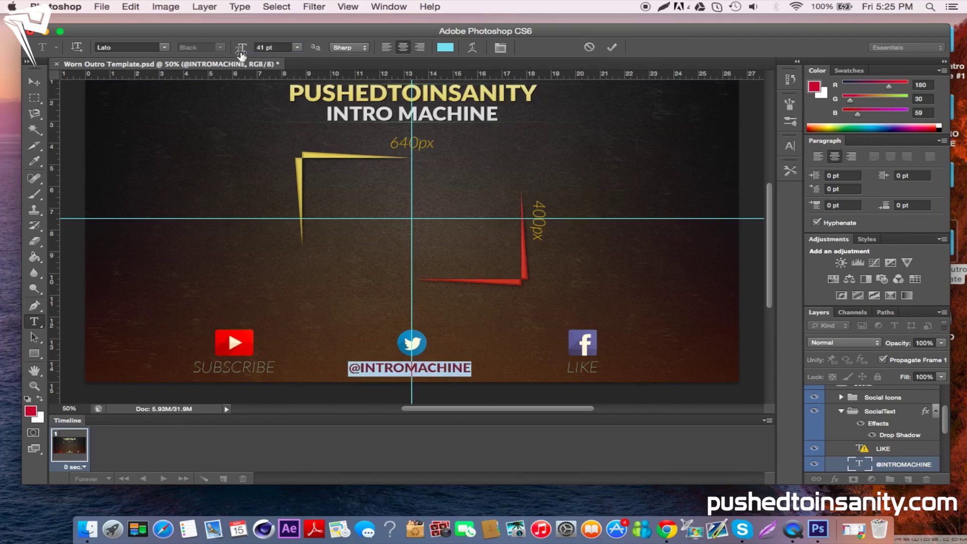
{"action": "left_click", "coordinate": [611, 47]}
Step: Replace the LIKE label under the Facebook icon with /PUSHEDTOINSANITY at 41 pt
{"action": "left_click", "coordinate": [575, 369]}
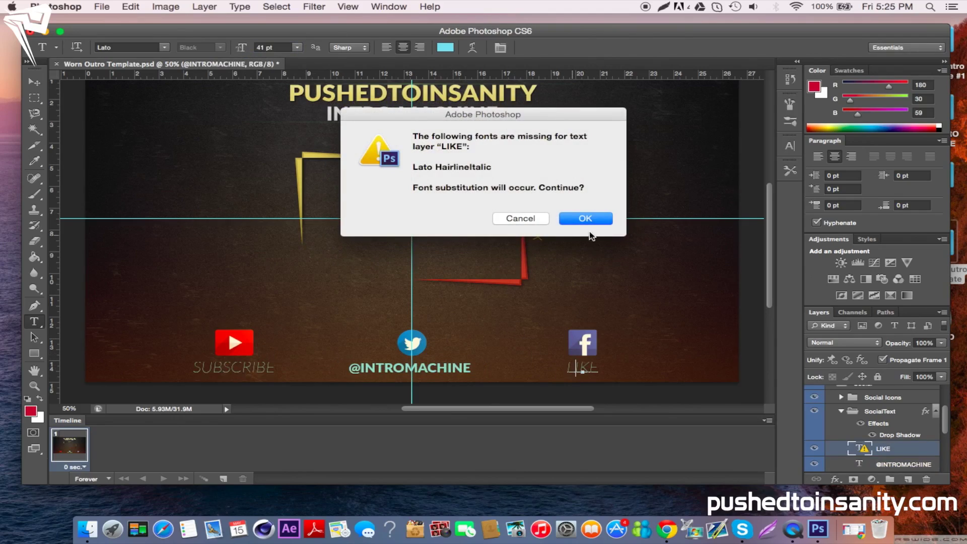
{"action": "left_click", "coordinate": [584, 217]}
{"action": "double_click", "coordinate": [583, 363]}
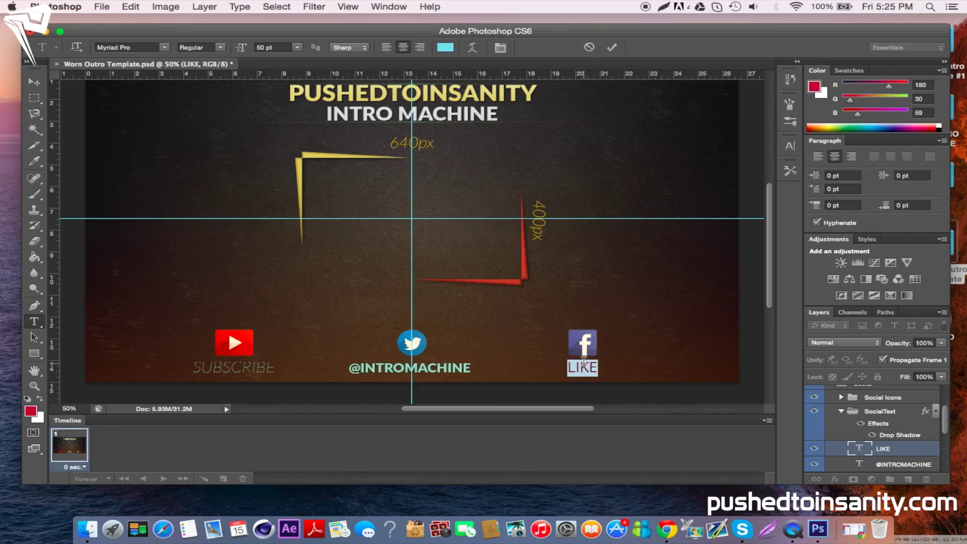
{"action": "key", "text": "BackSpace"}
{"action": "type", "text": "/P"}
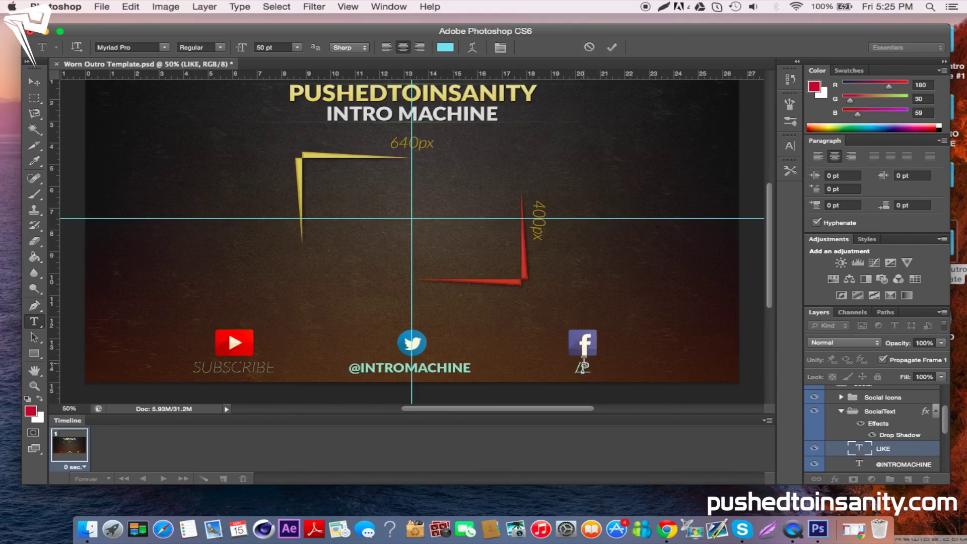
{"action": "type", "text": "USHEDTO"}
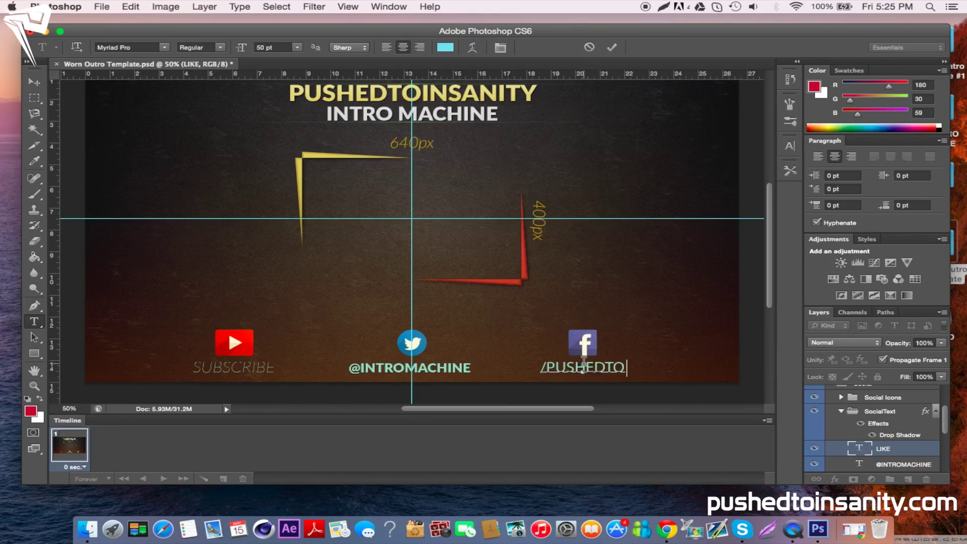
{"action": "type", "text": "INSANITY"}
{"action": "triple_click", "coordinate": [583, 360]}
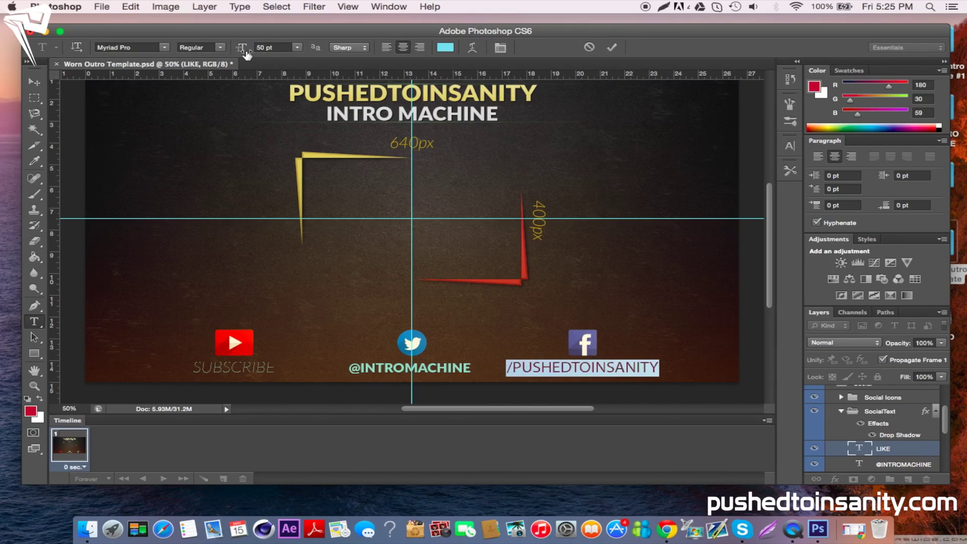
{"action": "mouse_move", "coordinate": [246, 54]}
{"action": "left_mouse_down"}
{"action": "mouse_move", "coordinate": [234, 55]}
{"action": "mouse_move", "coordinate": [242, 56]}
{"action": "left_mouse_up"}
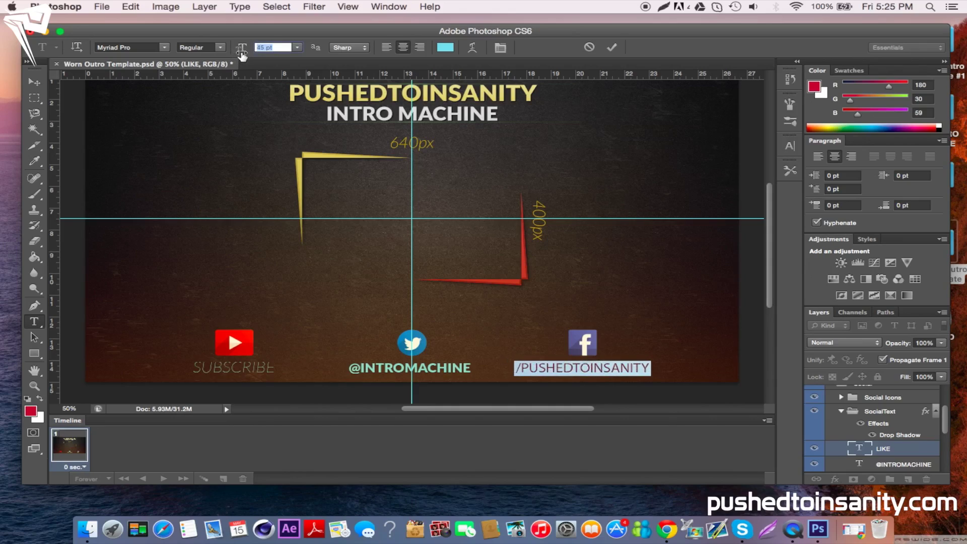
{"action": "left_click", "coordinate": [612, 47]}
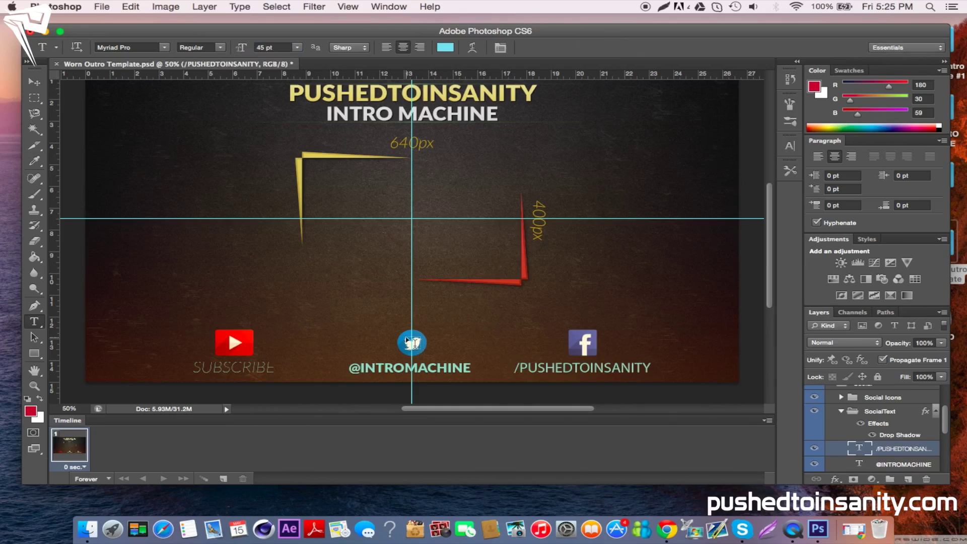
Step: Set the /PUSHEDTOINSANITY caption in Lato at 41 pt and commit it
{"action": "triple_click", "coordinate": [549, 359]}
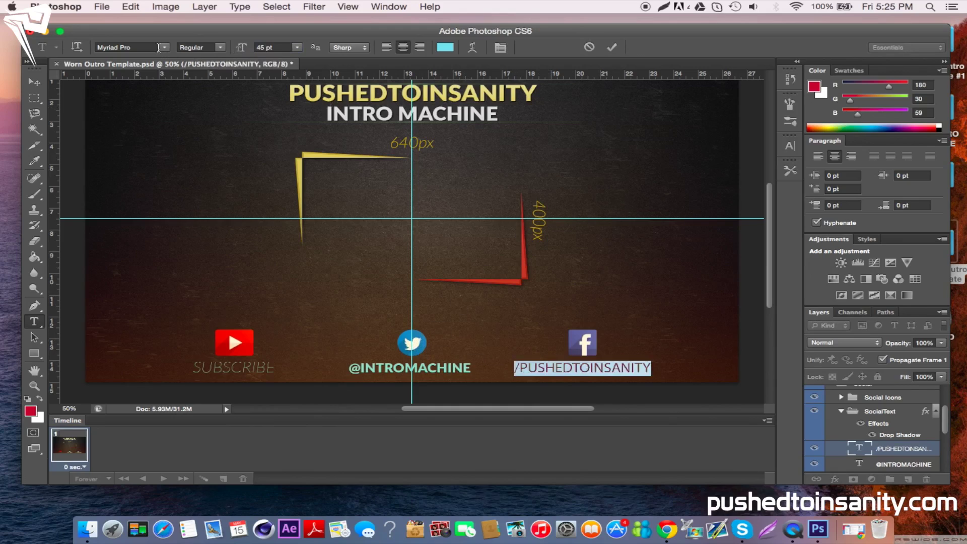
{"action": "left_click", "coordinate": [164, 47]}
{"action": "scroll", "coordinate": [212, 158], "scroll_direction": "up", "scroll_amount": 10}
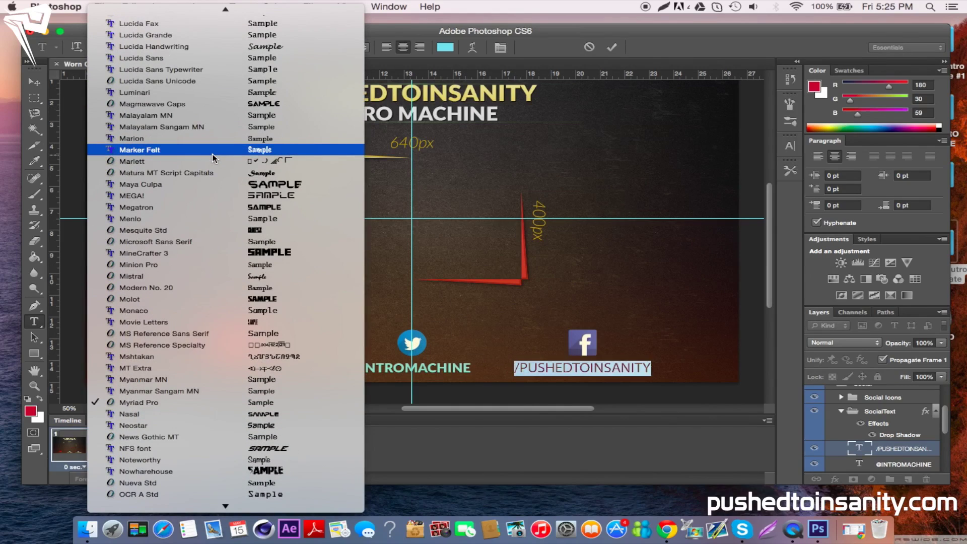
{"action": "scroll", "coordinate": [211, 158], "scroll_direction": "up", "scroll_amount": 8}
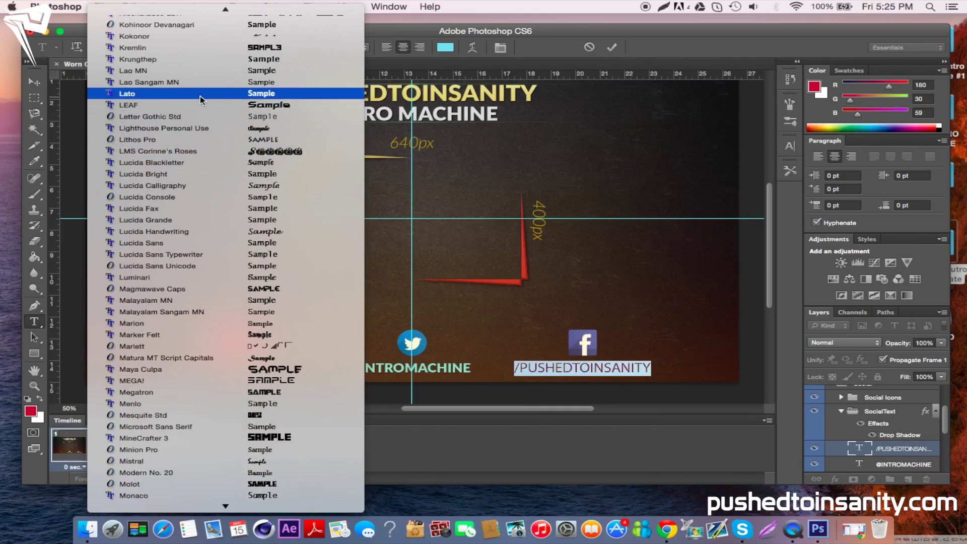
{"action": "left_click", "coordinate": [200, 96]}
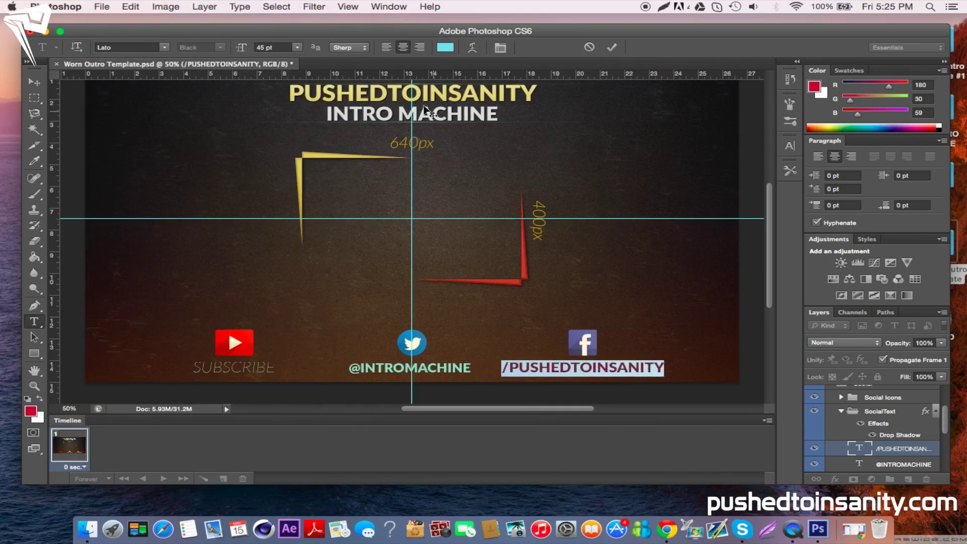
{"action": "left_click_drag", "start_coordinate": [241, 49], "coordinate": [240, 52]}
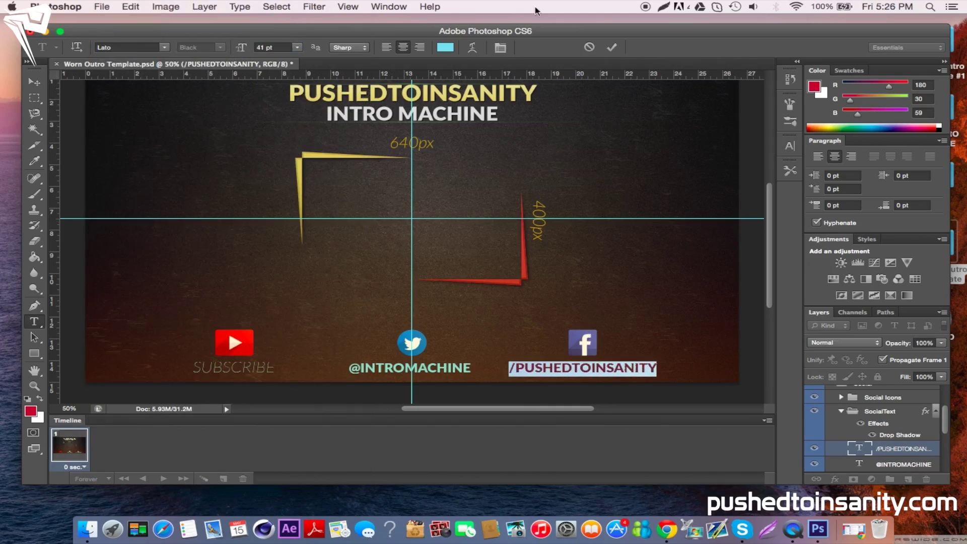
{"action": "left_click", "coordinate": [610, 47]}
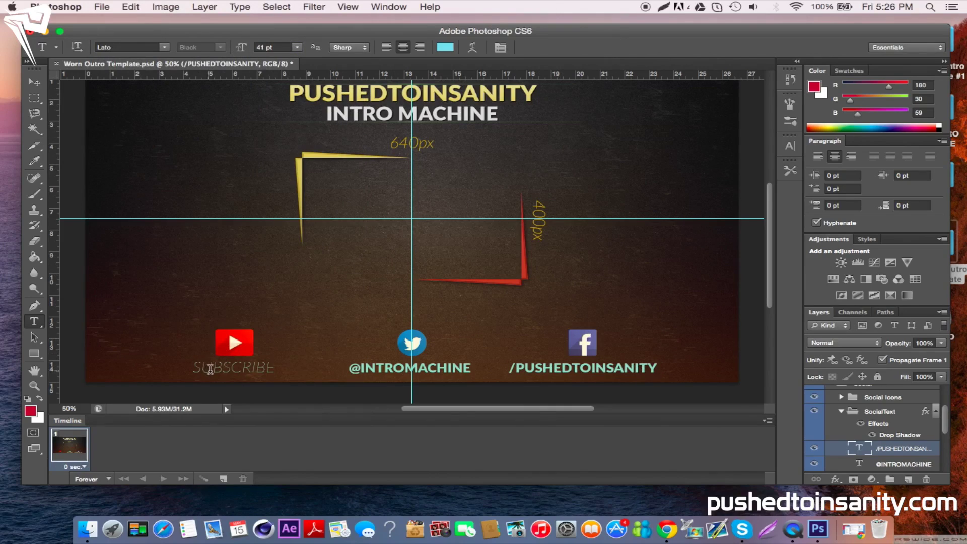
Step: Replace SUBSCRIBE under the YouTube icon with PUSHEDTOINSANITY
{"action": "left_click", "coordinate": [212, 365]}
{"action": "left_click", "coordinate": [606, 210]}
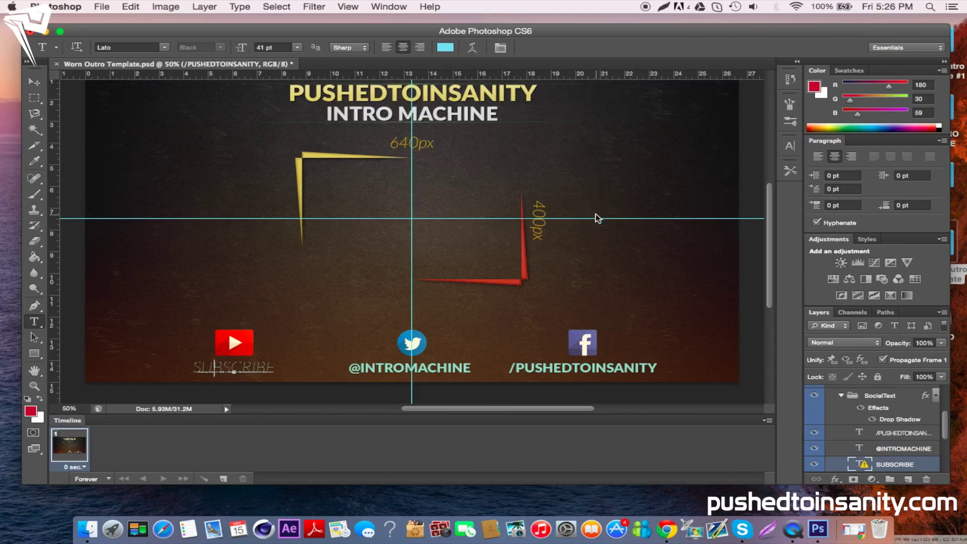
{"action": "double_click", "coordinate": [236, 367]}
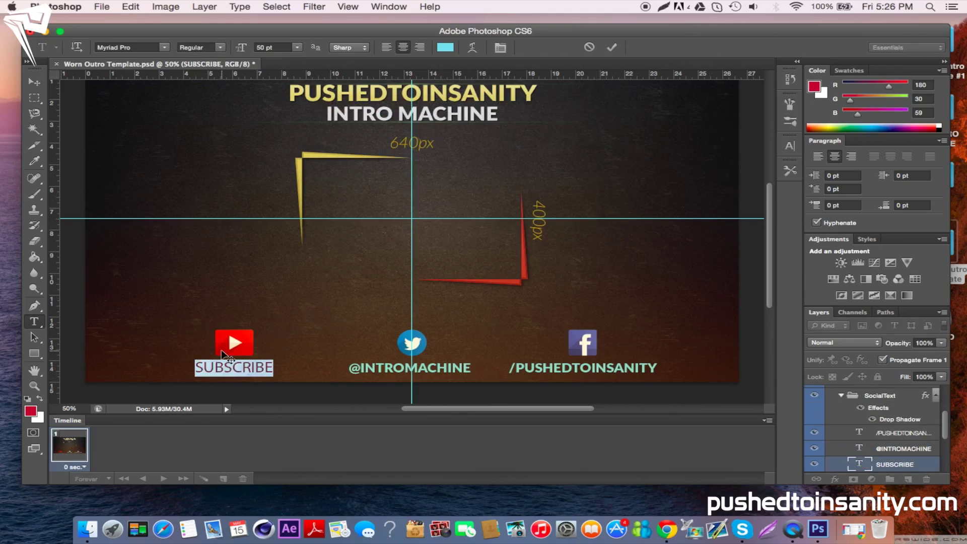
{"action": "type", "text": "PUSHEDTOINSANITY"}
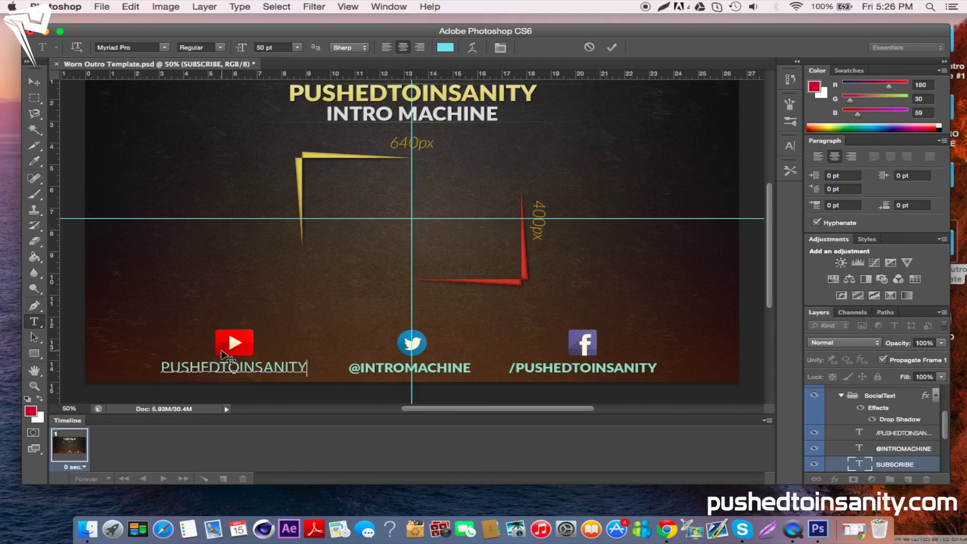
Step: Set the PUSHEDTOINSANITY caption in Lato at 43 pt and commit it
{"action": "double_click", "coordinate": [210, 364]}
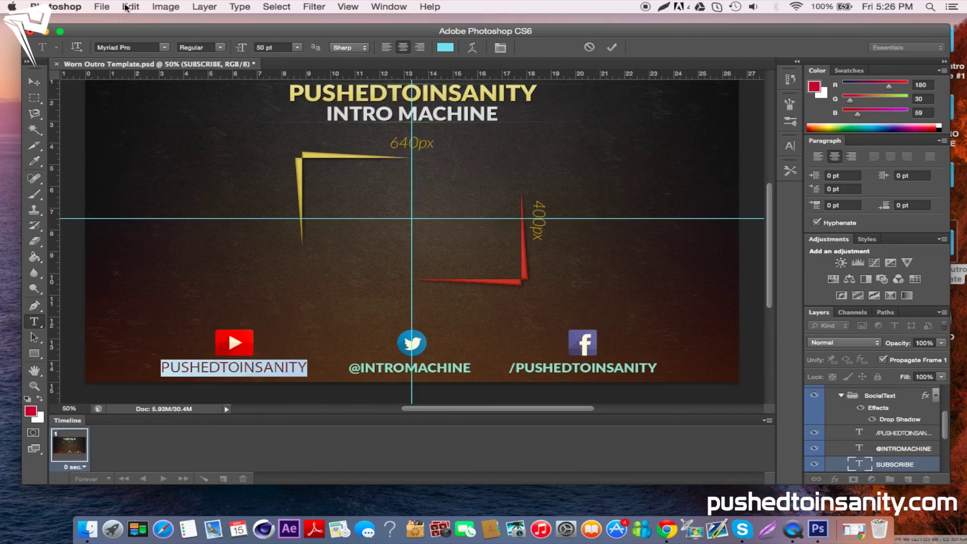
{"action": "left_click", "coordinate": [166, 49]}
{"action": "scroll", "coordinate": [185, 141], "scroll_direction": "up", "scroll_amount": 10}
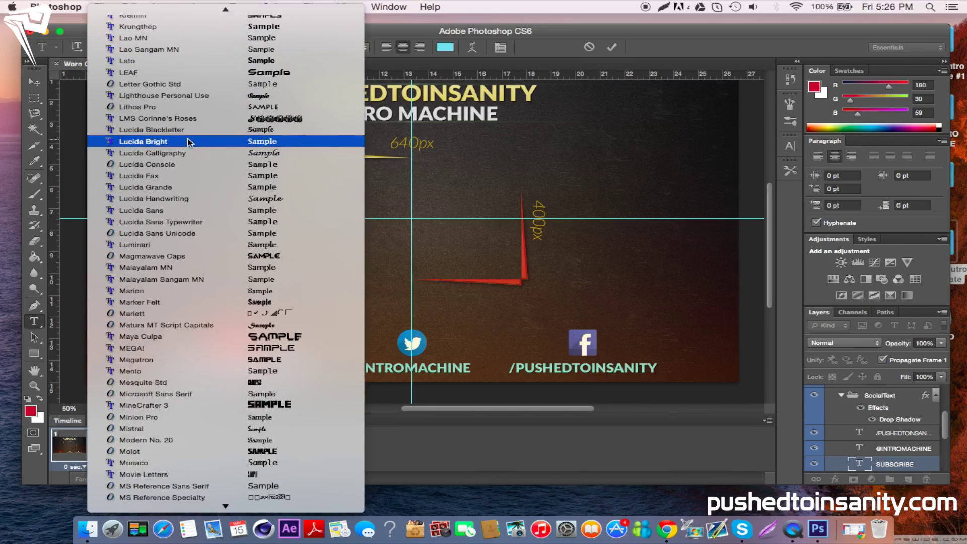
{"action": "left_click", "coordinate": [165, 61]}
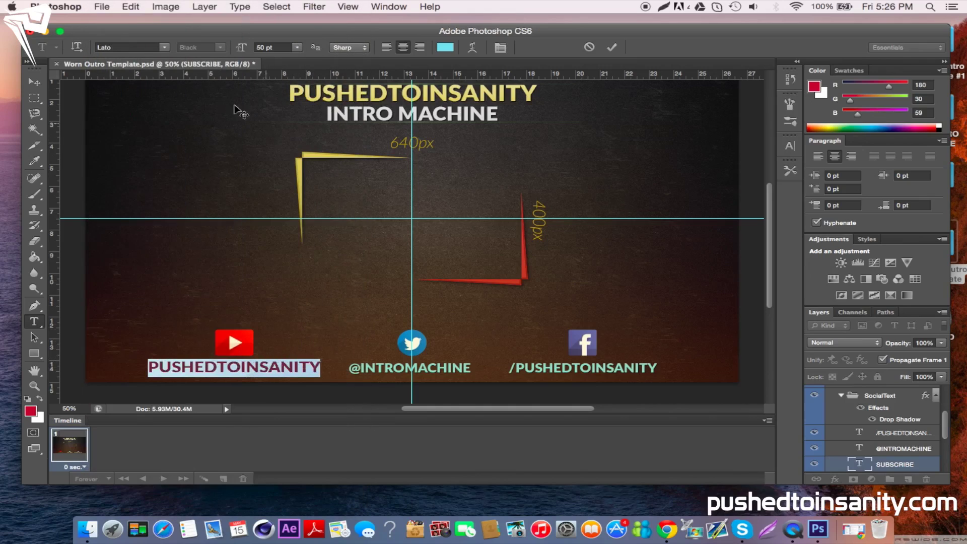
{"action": "left_click_drag", "start_coordinate": [249, 50], "coordinate": [239, 50]}
{"action": "left_click", "coordinate": [613, 48]}
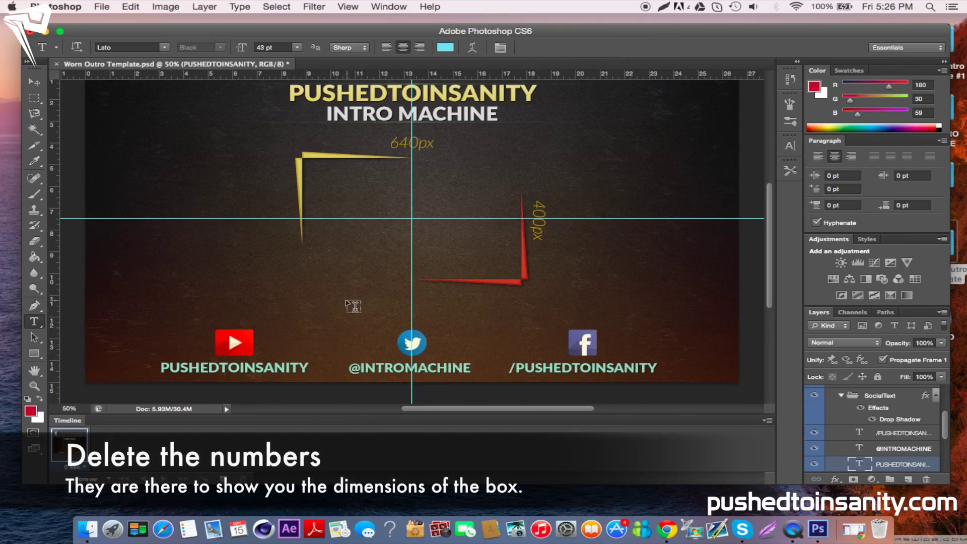
Step: Save progress, then delete the 640px dimension label
{"action": "key", "text": "ctrl+s"}
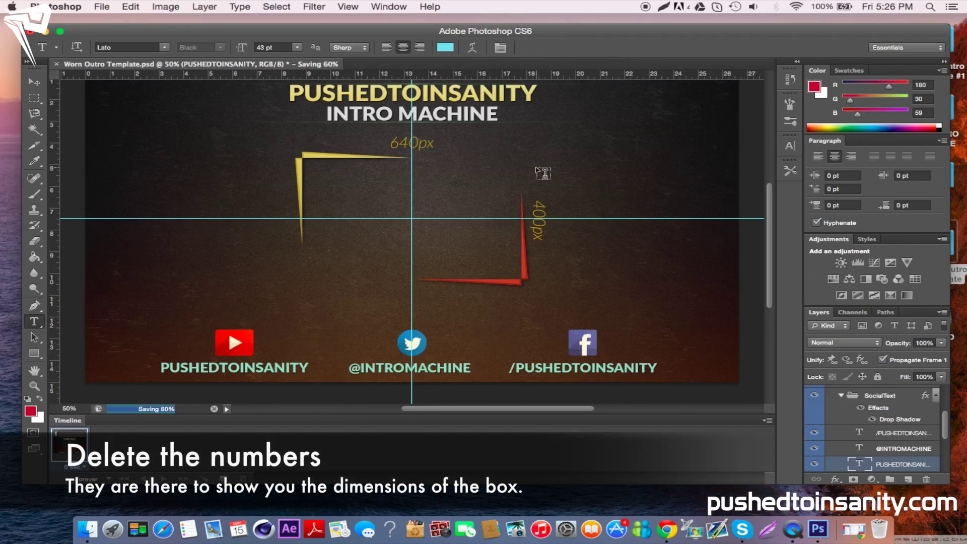
{"action": "left_click", "coordinate": [406, 144]}
{"action": "key", "text": "Return"}
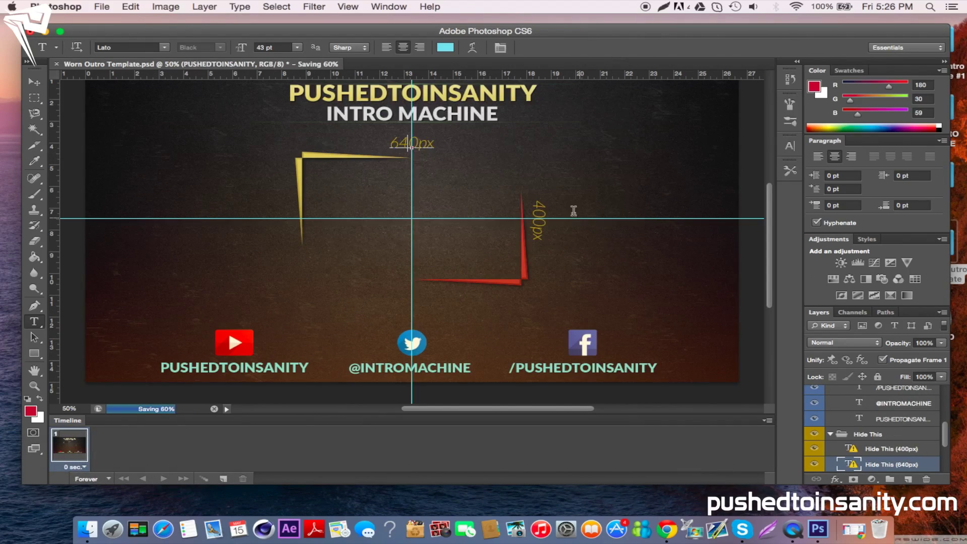
{"action": "double_click", "coordinate": [418, 145]}
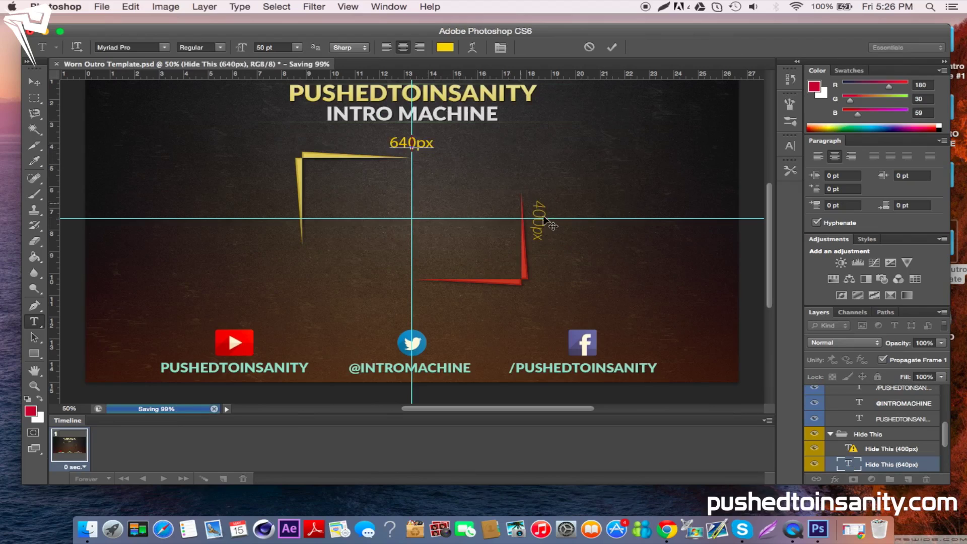
{"action": "key", "text": "BackSpace"}
{"action": "left_click", "coordinate": [612, 47]}
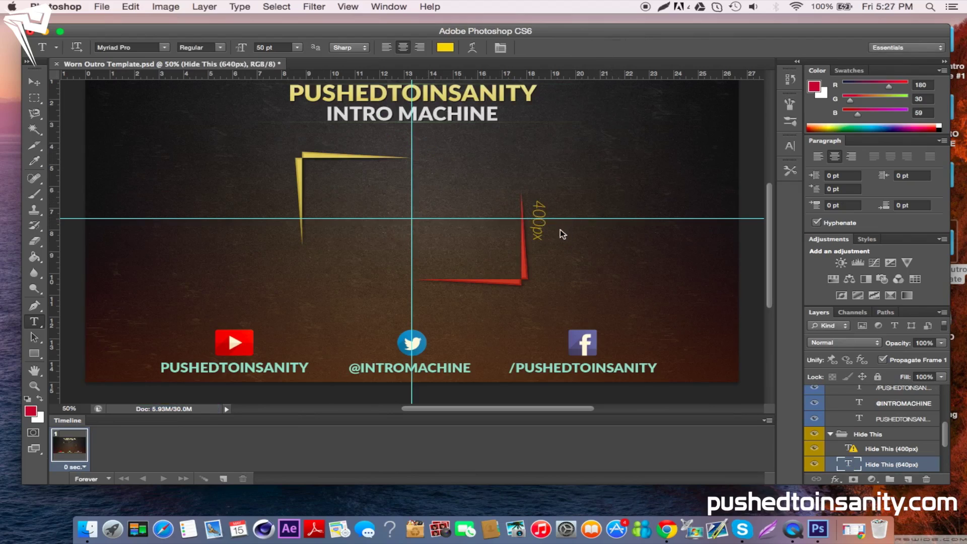
Step: Delete the 400px dimension label
{"action": "left_click", "coordinate": [535, 224]}
{"action": "key", "text": "Return"}
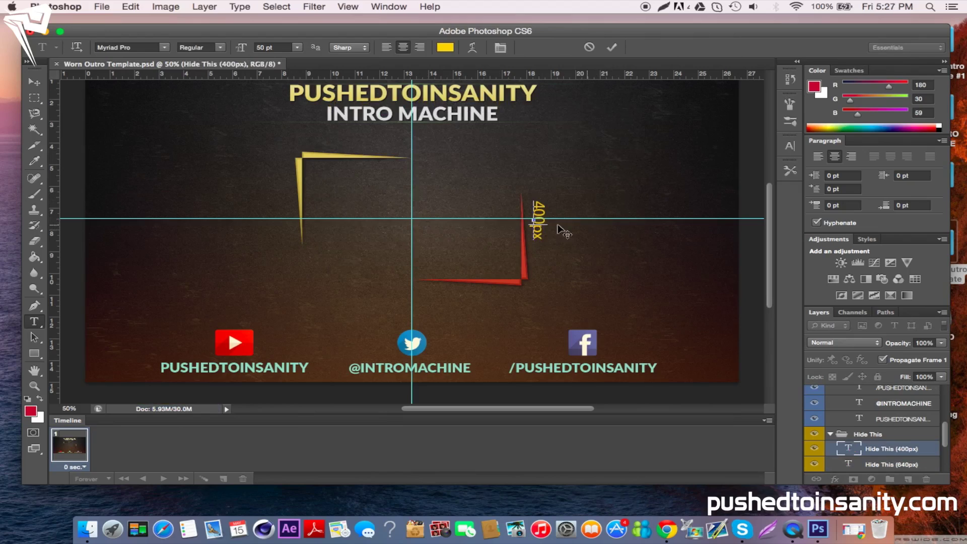
{"action": "key", "text": "ctrl+a"}
{"action": "key", "text": "BackSpace"}
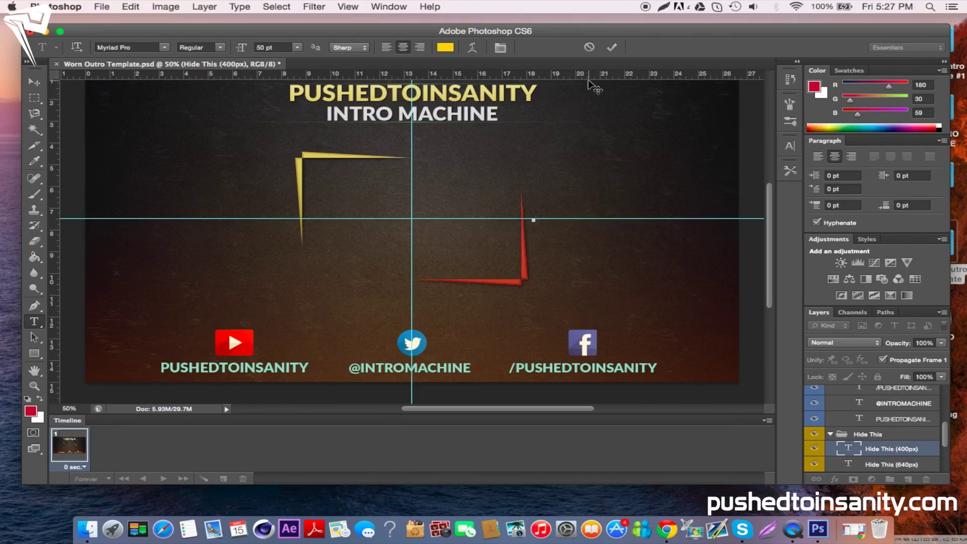
{"action": "left_click", "coordinate": [611, 48]}
Step: Start Save As with the file name FREE OUTRO and open the format list
{"action": "left_click", "coordinate": [102, 6]}
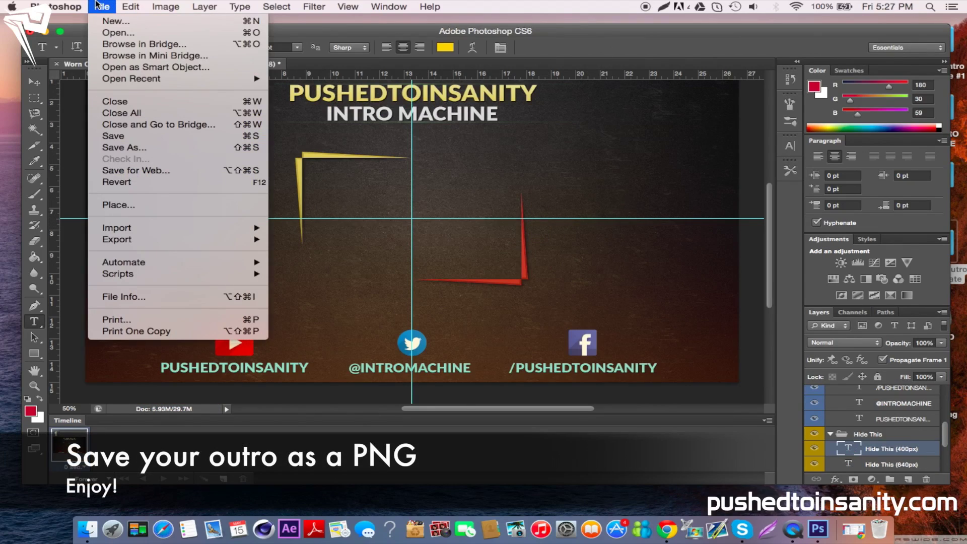
{"action": "left_click", "coordinate": [143, 149]}
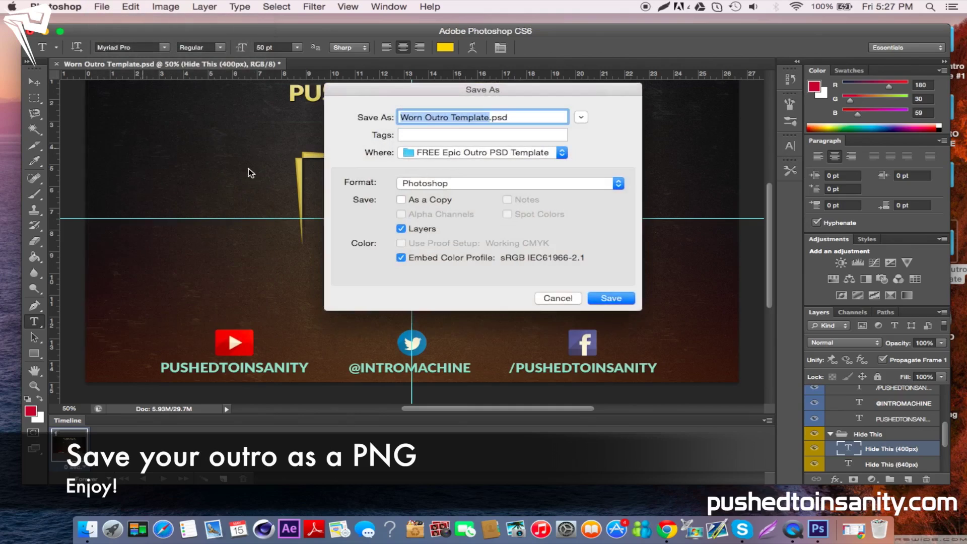
{"action": "type", "text": "FREE OUTRO"}
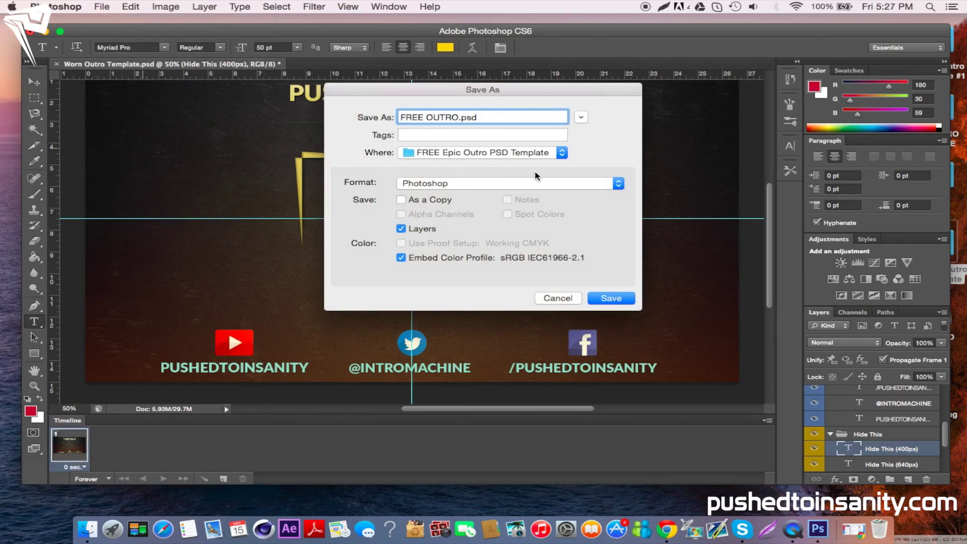
{"action": "left_click", "coordinate": [535, 183]}
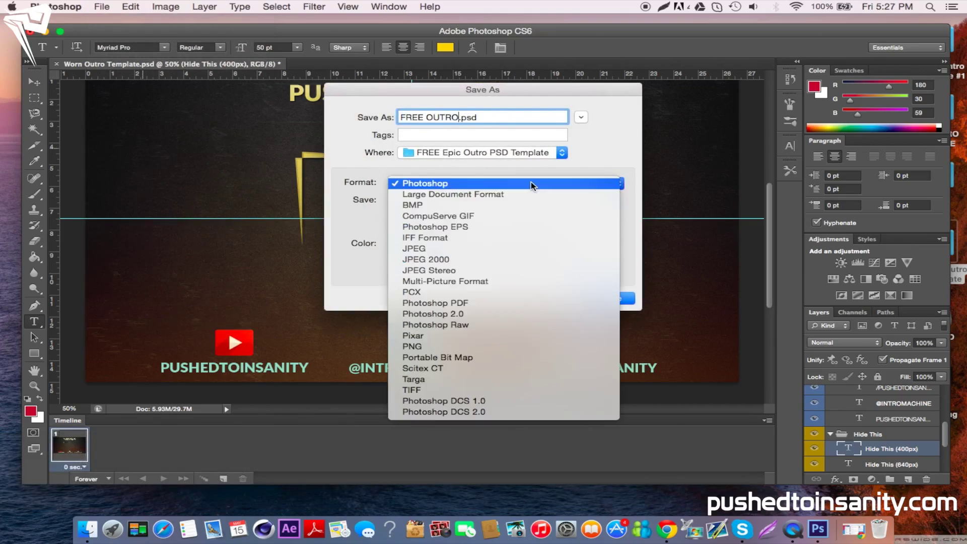